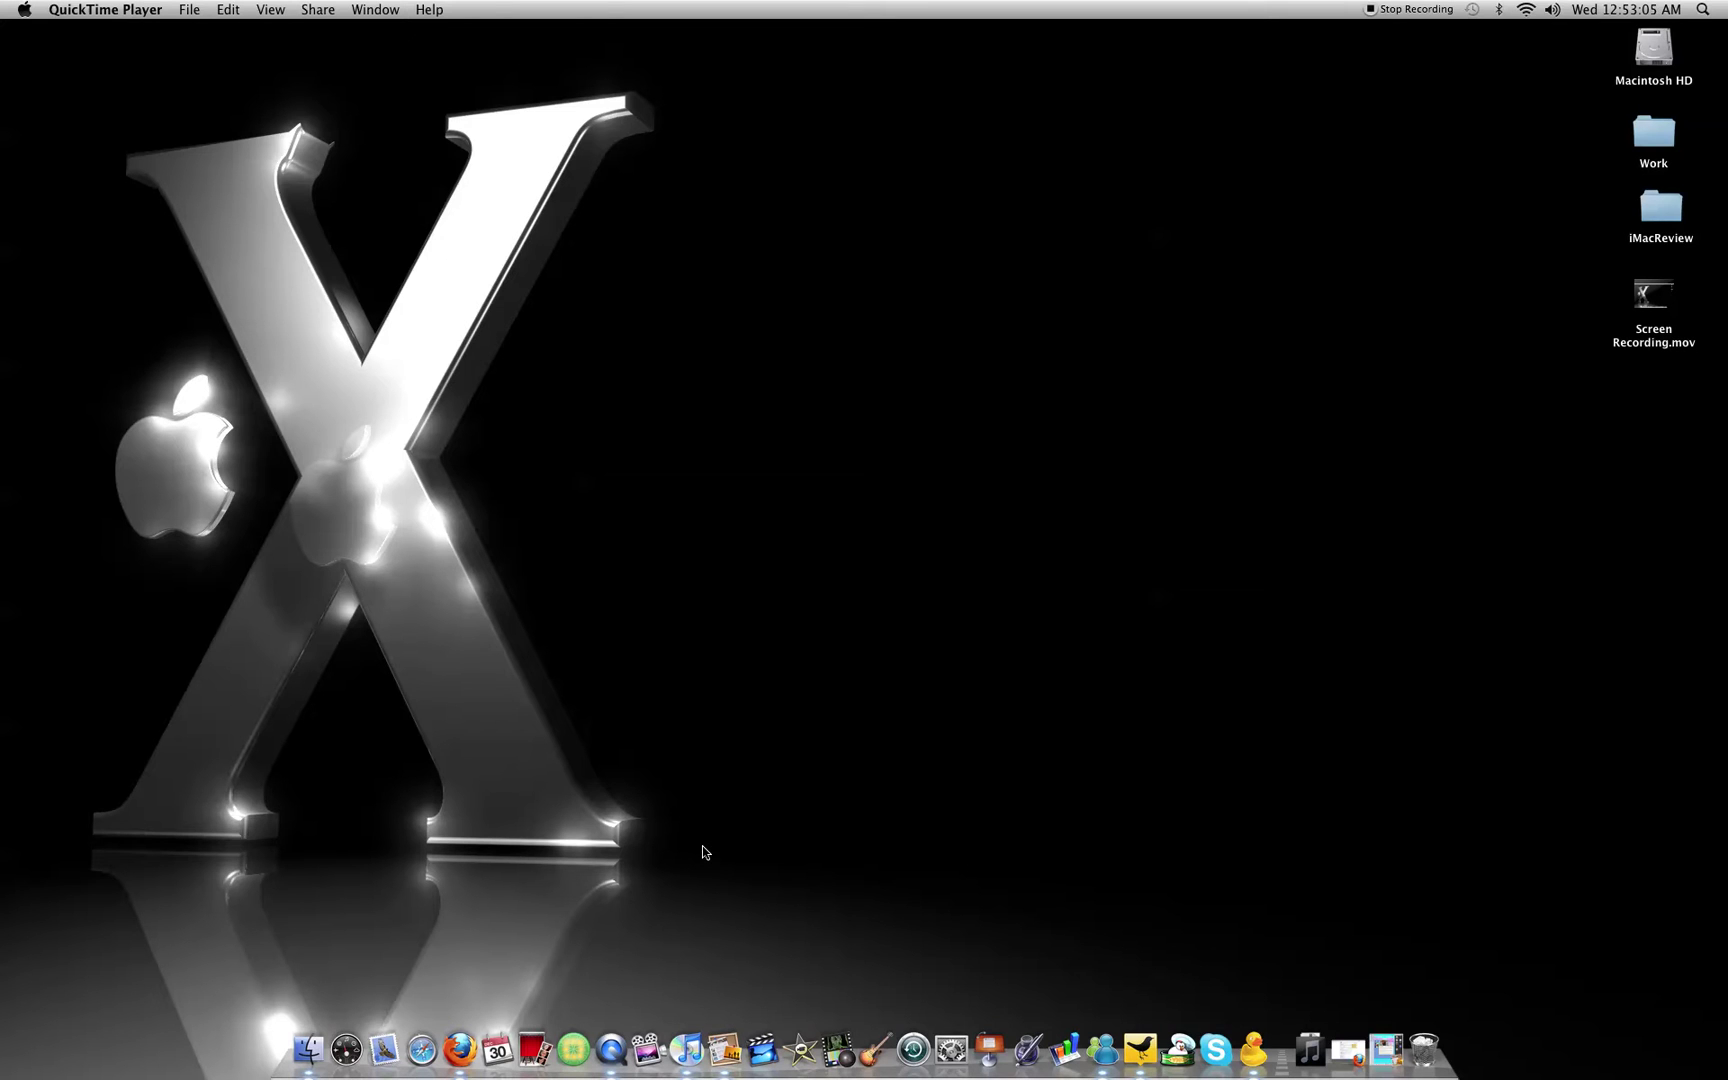
# - Restore the minimized iWeb window from the Dock to show the Cloud 9 Welcome page
pyautogui.click(1388, 1045)
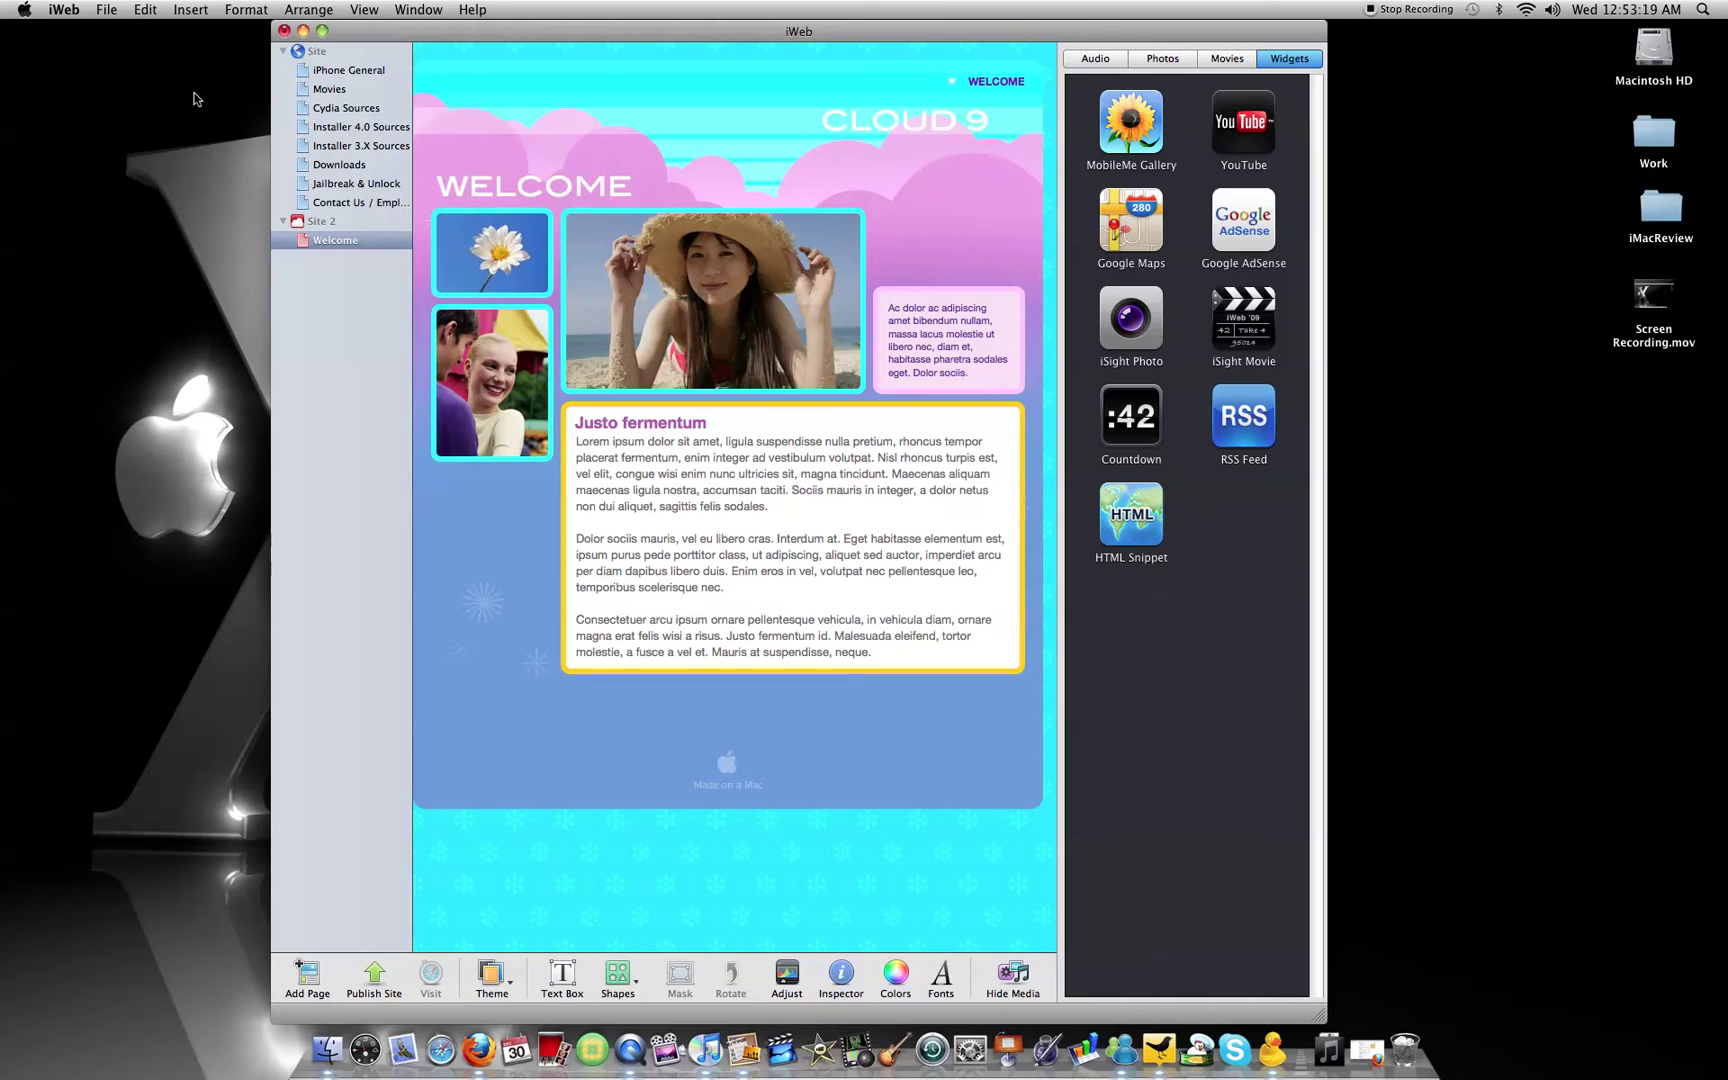
# - Try the Travel, Doodle and Kids Blue themes on the Welcome page, then apply Road Trip
pyautogui.click(490, 975)
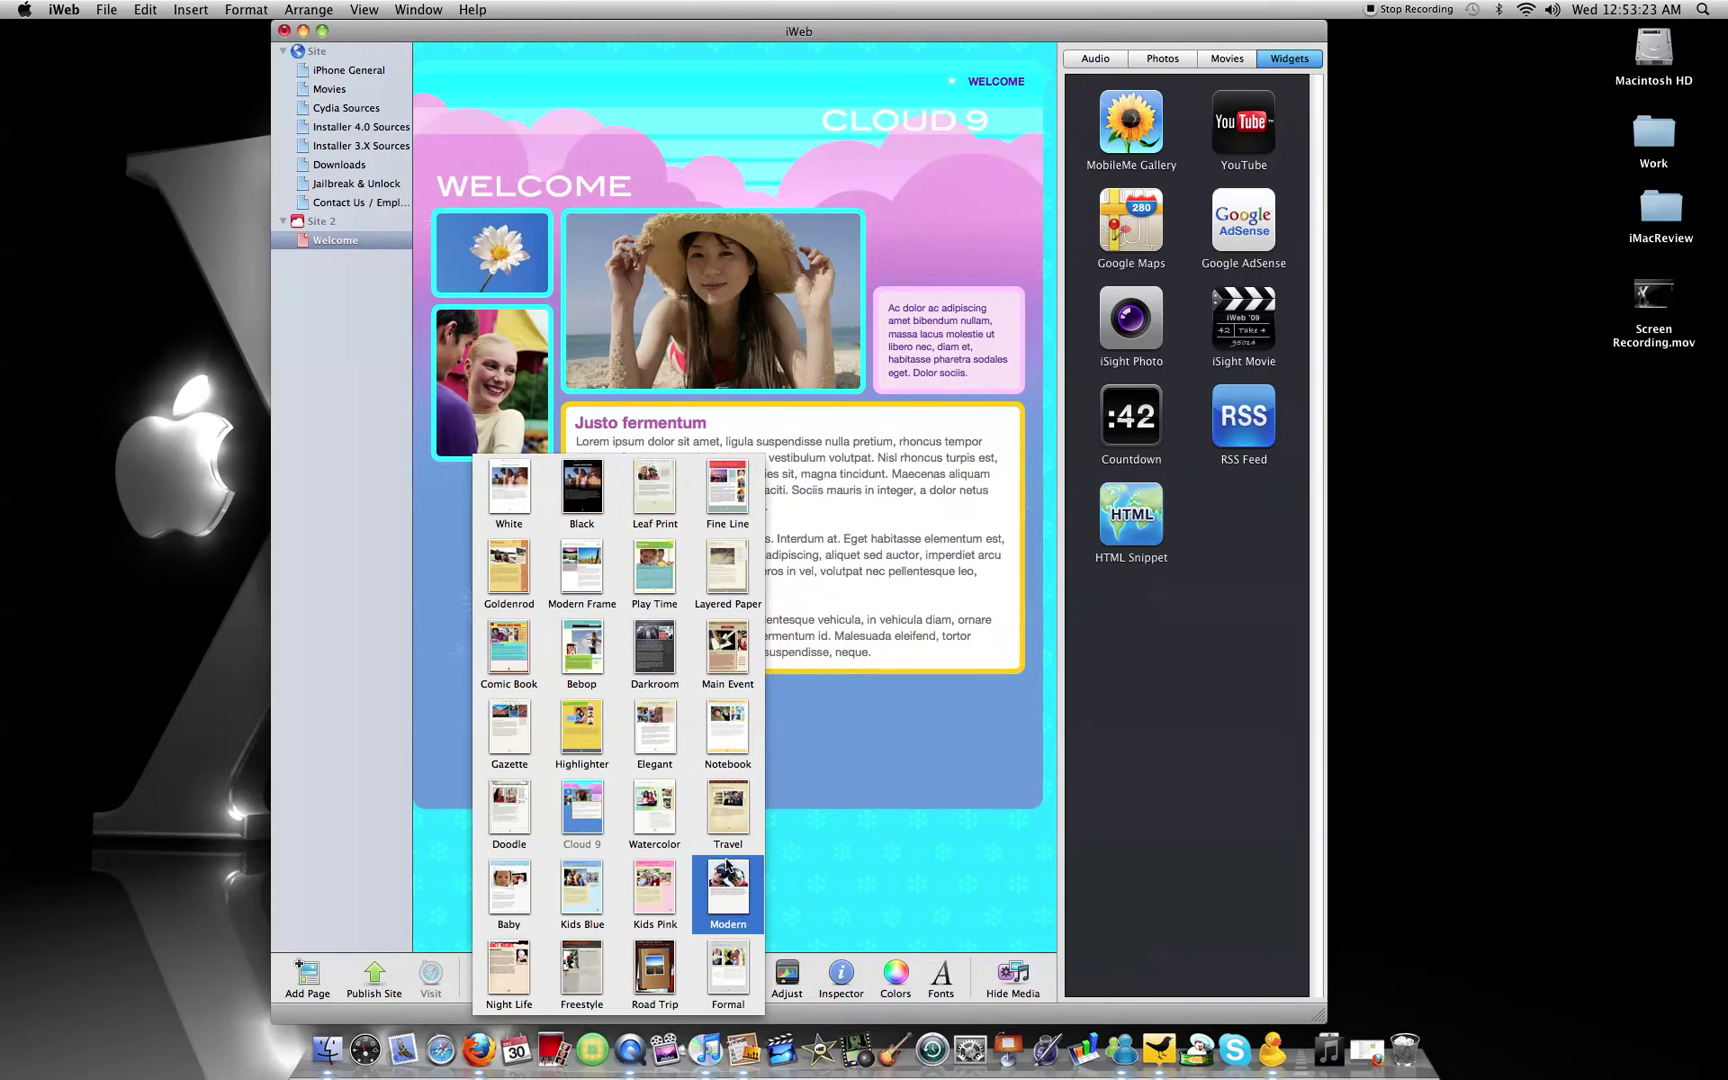
pyautogui.click(729, 805)
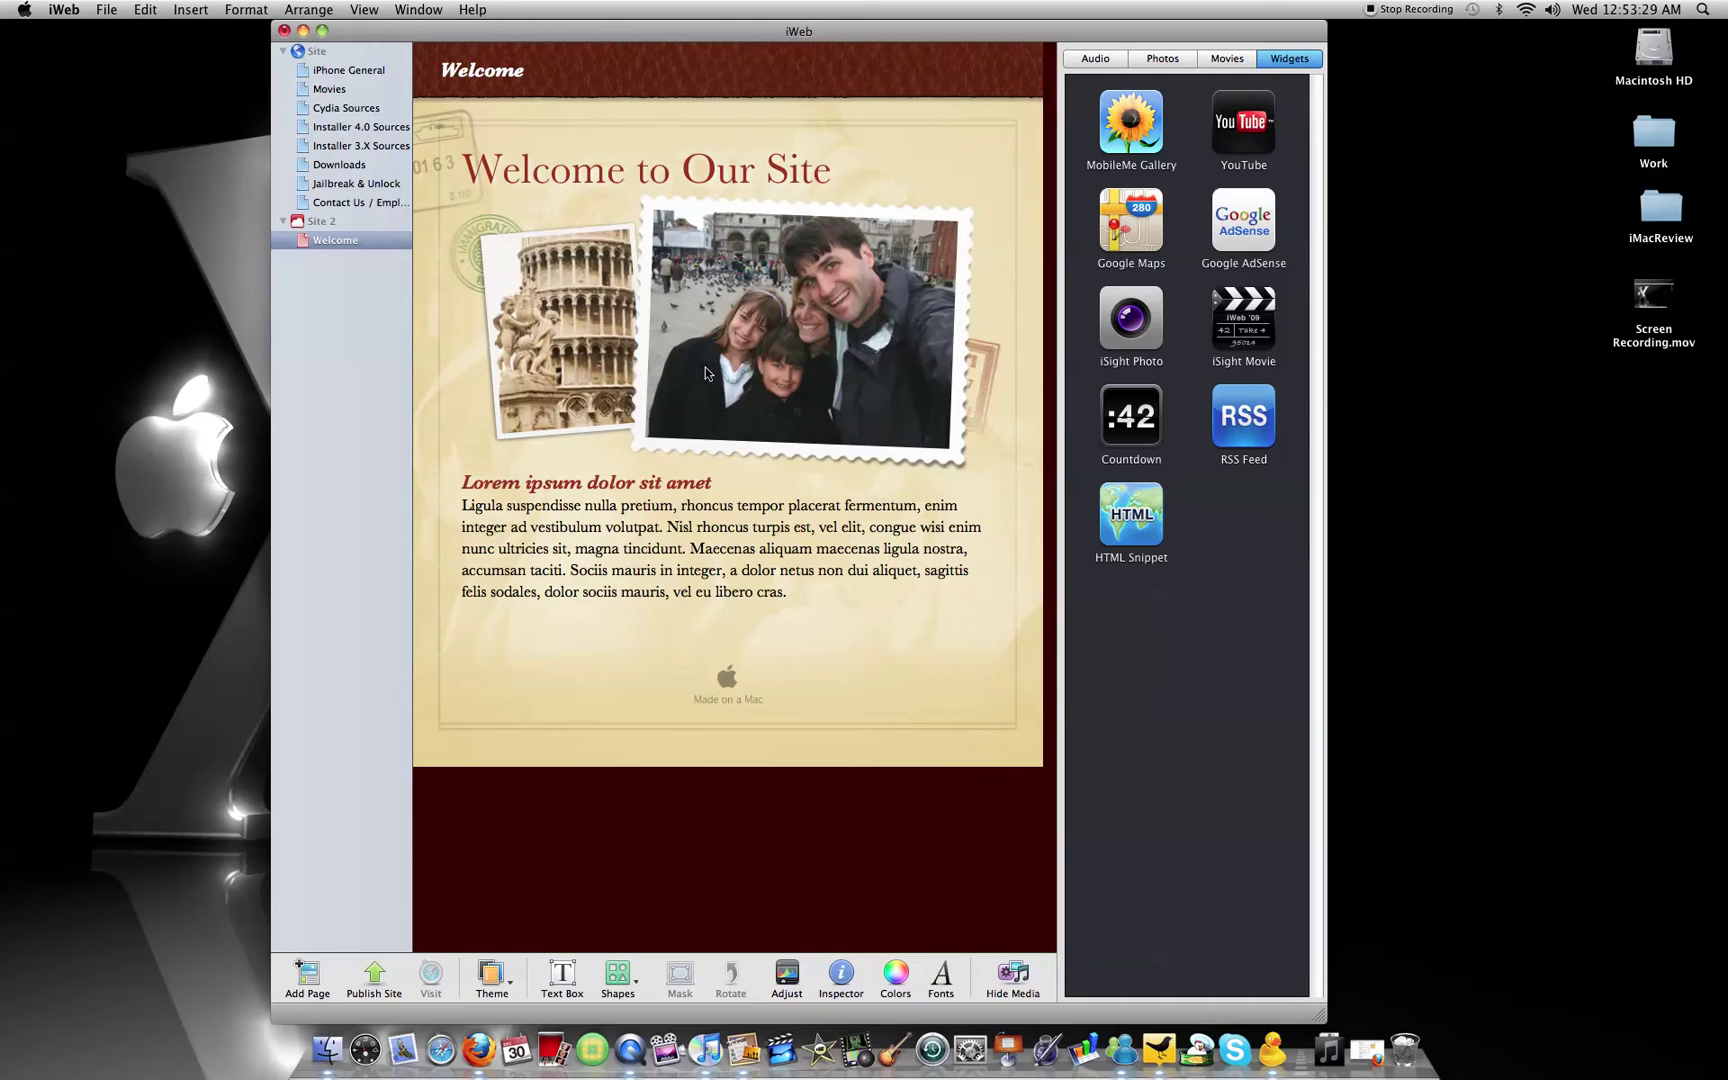
pyautogui.click(513, 988)
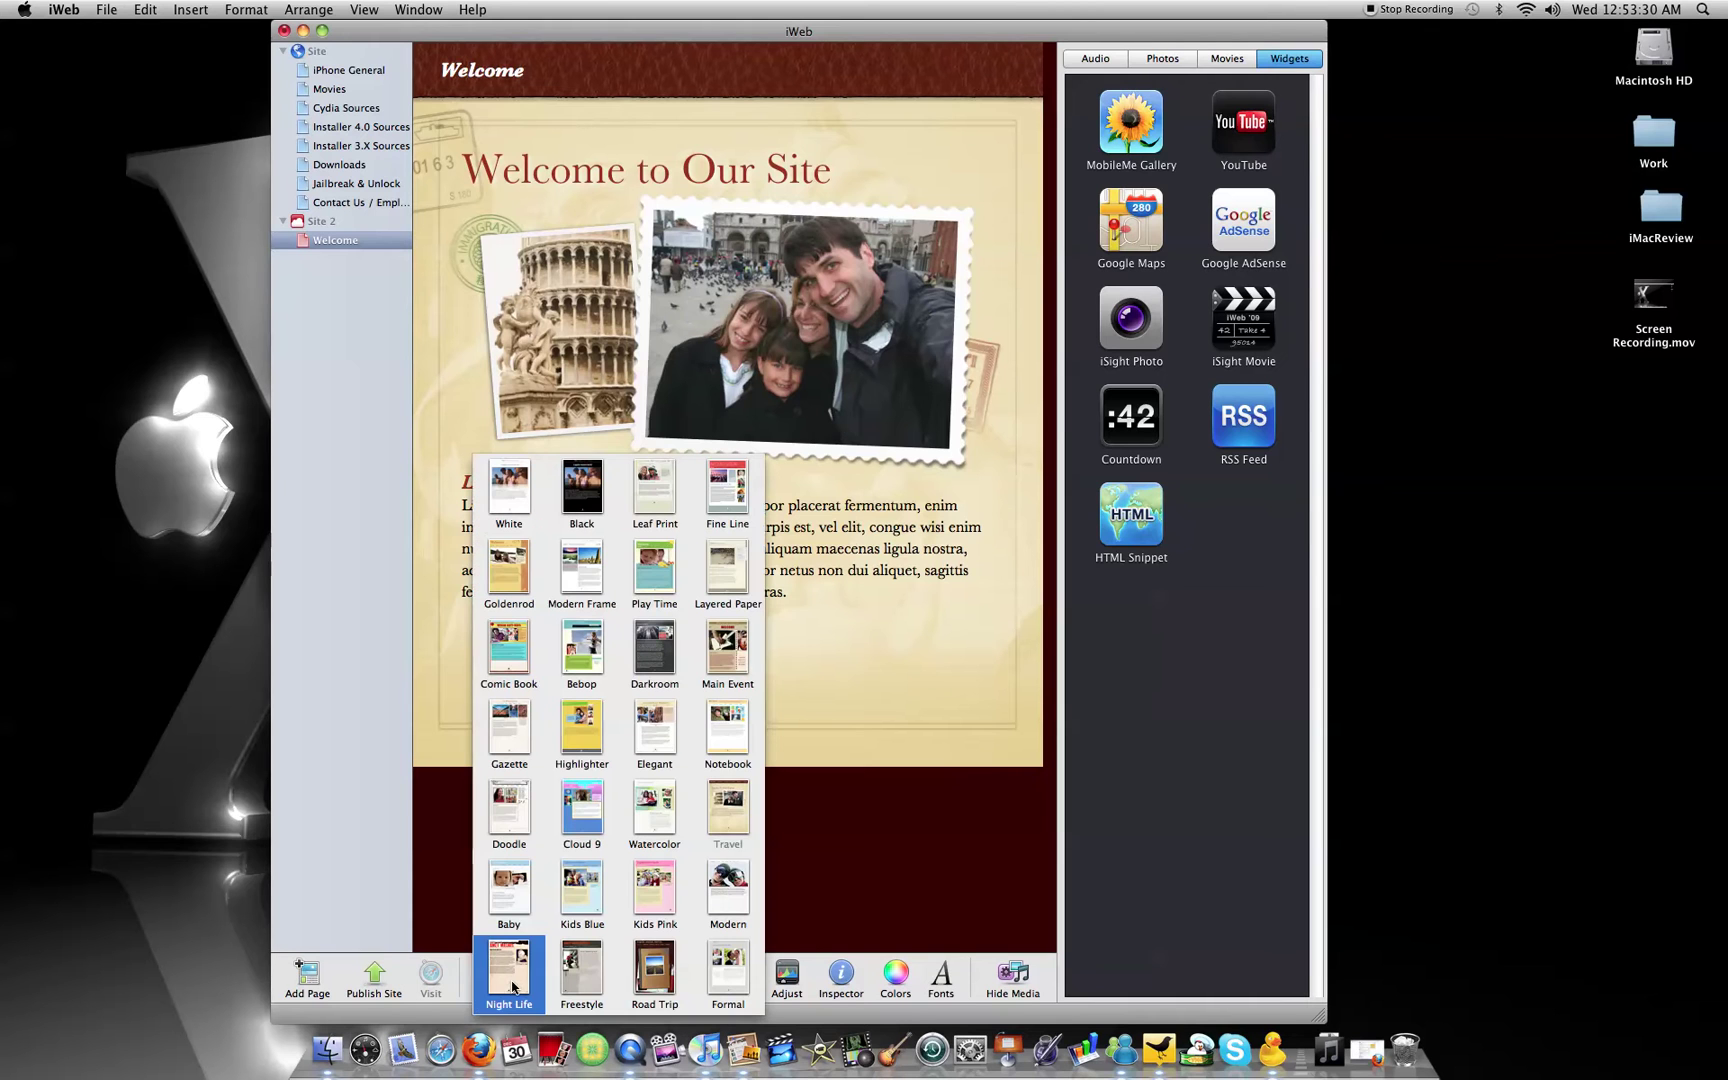
pyautogui.click(533, 832)
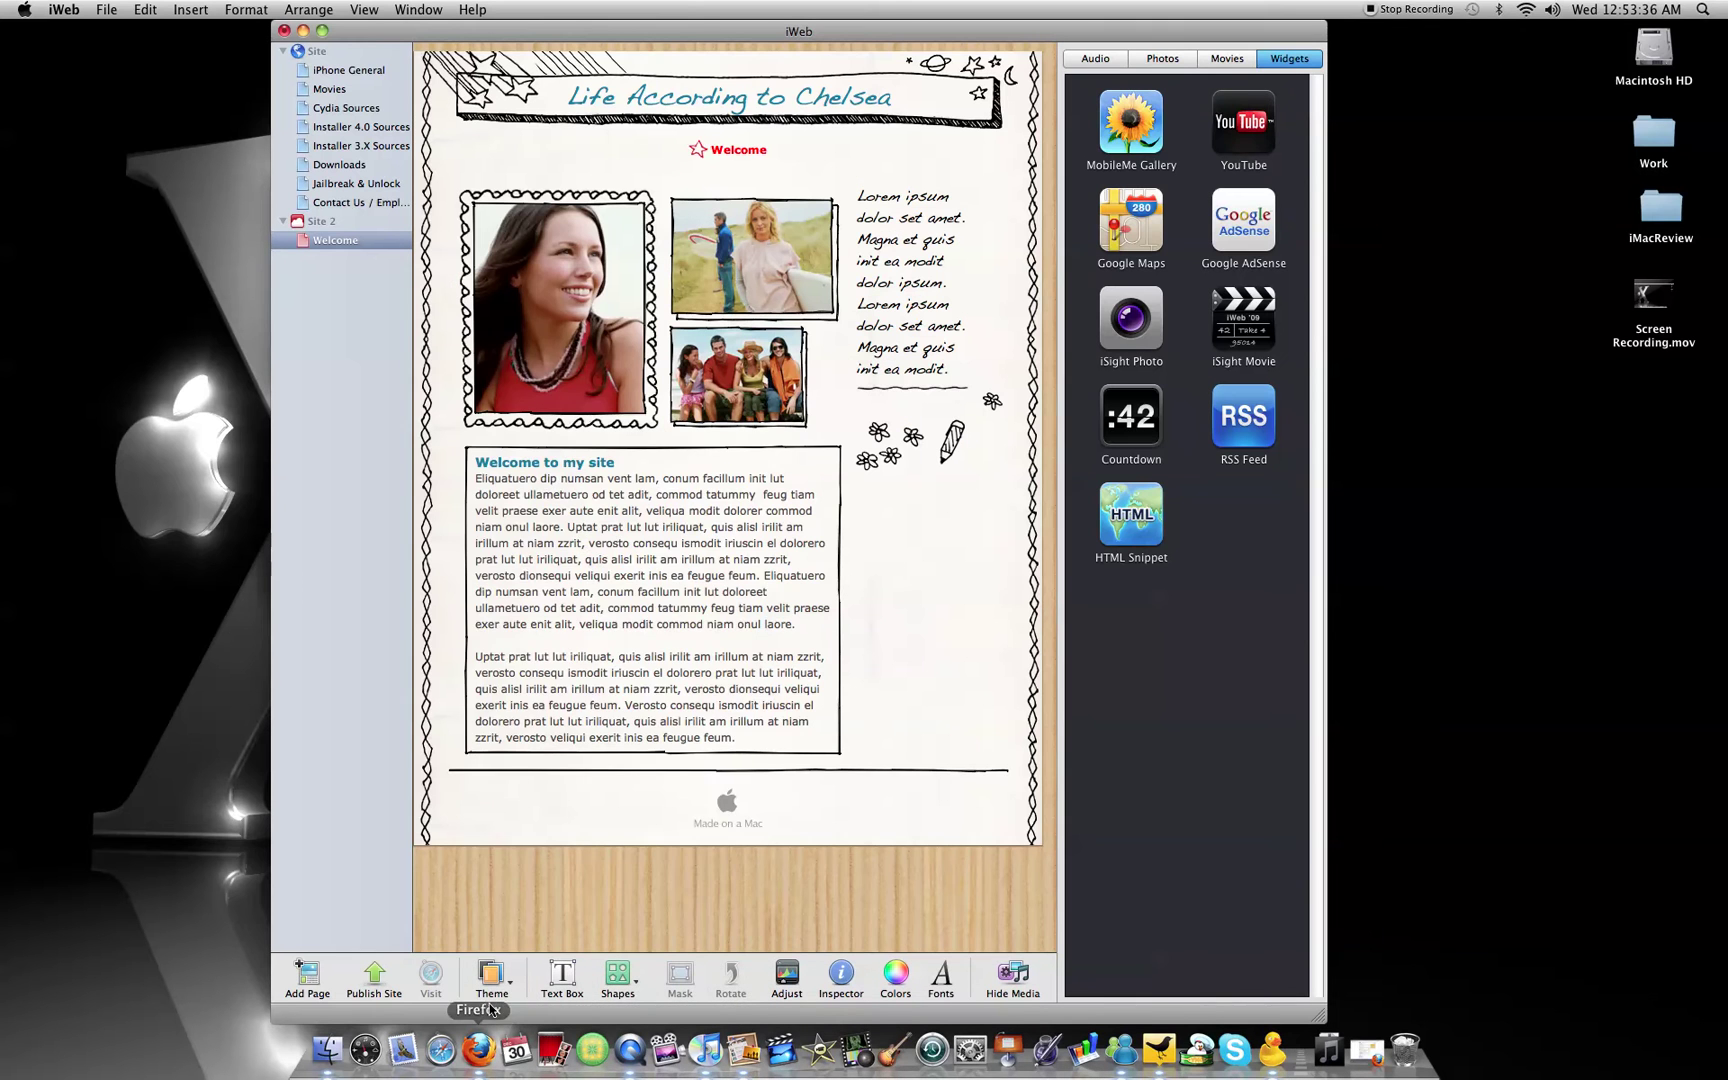
pyautogui.click(491, 982)
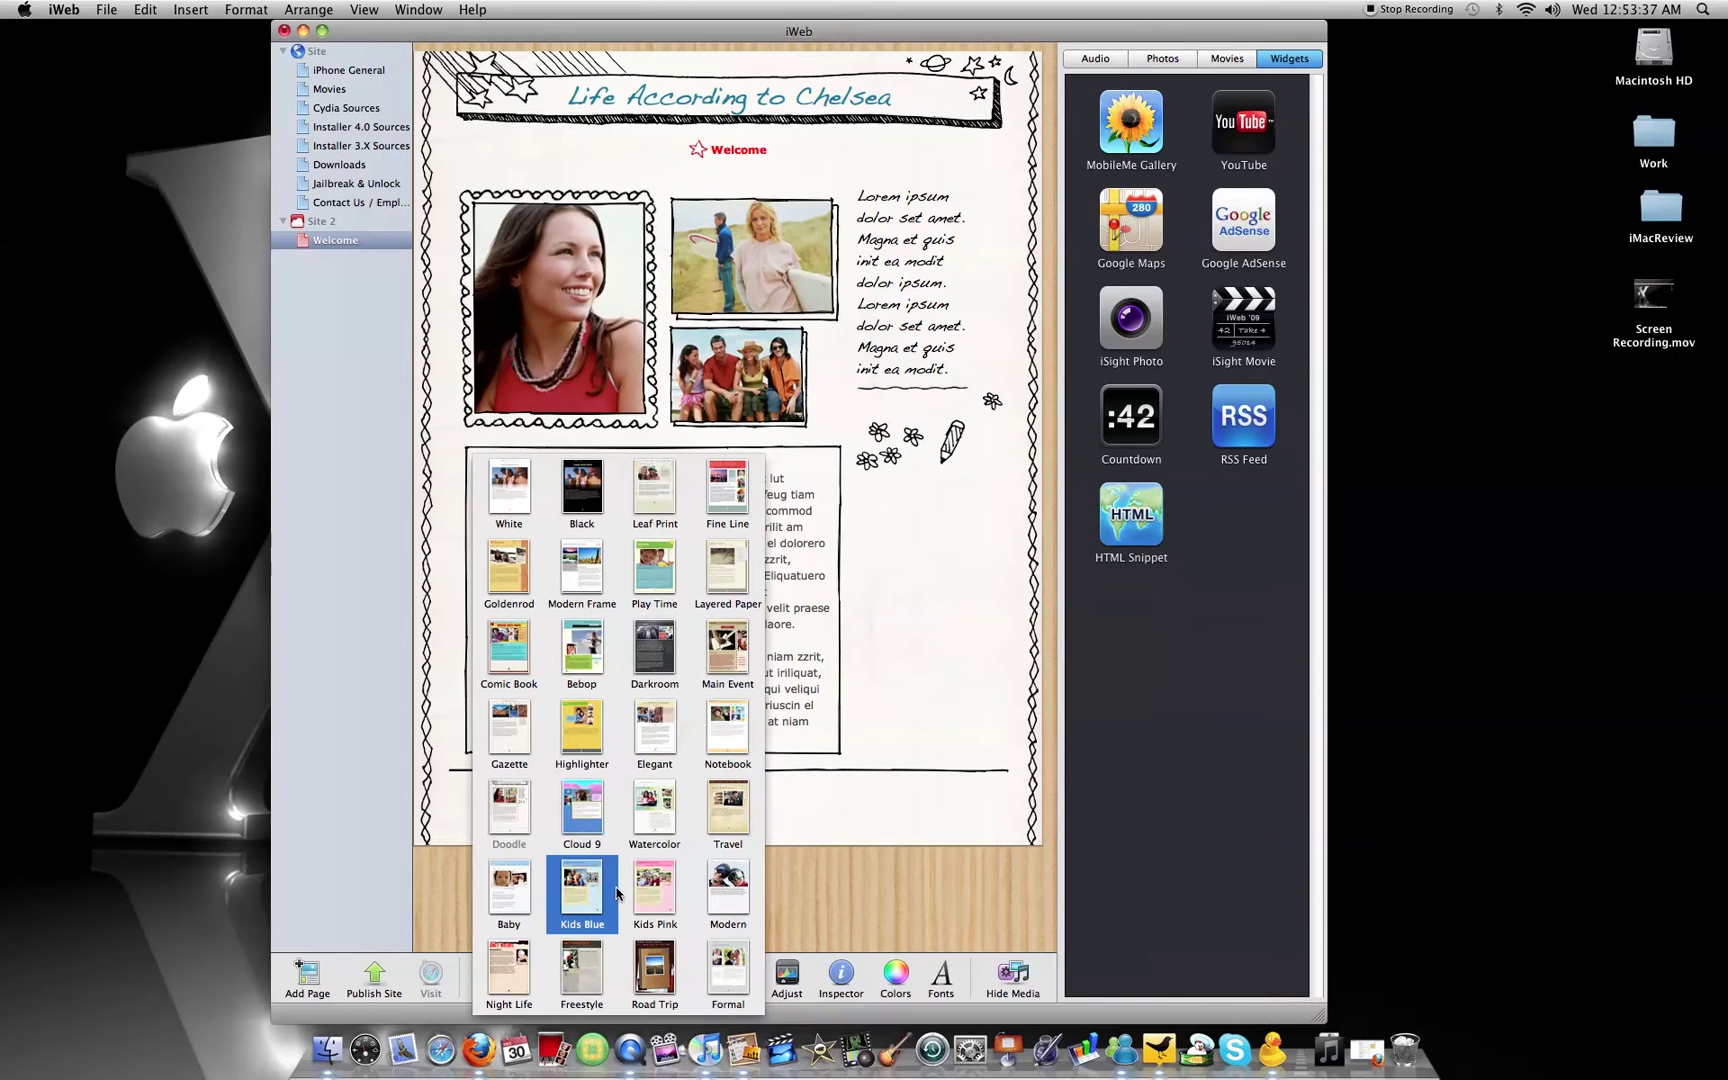
pyautogui.click(605, 910)
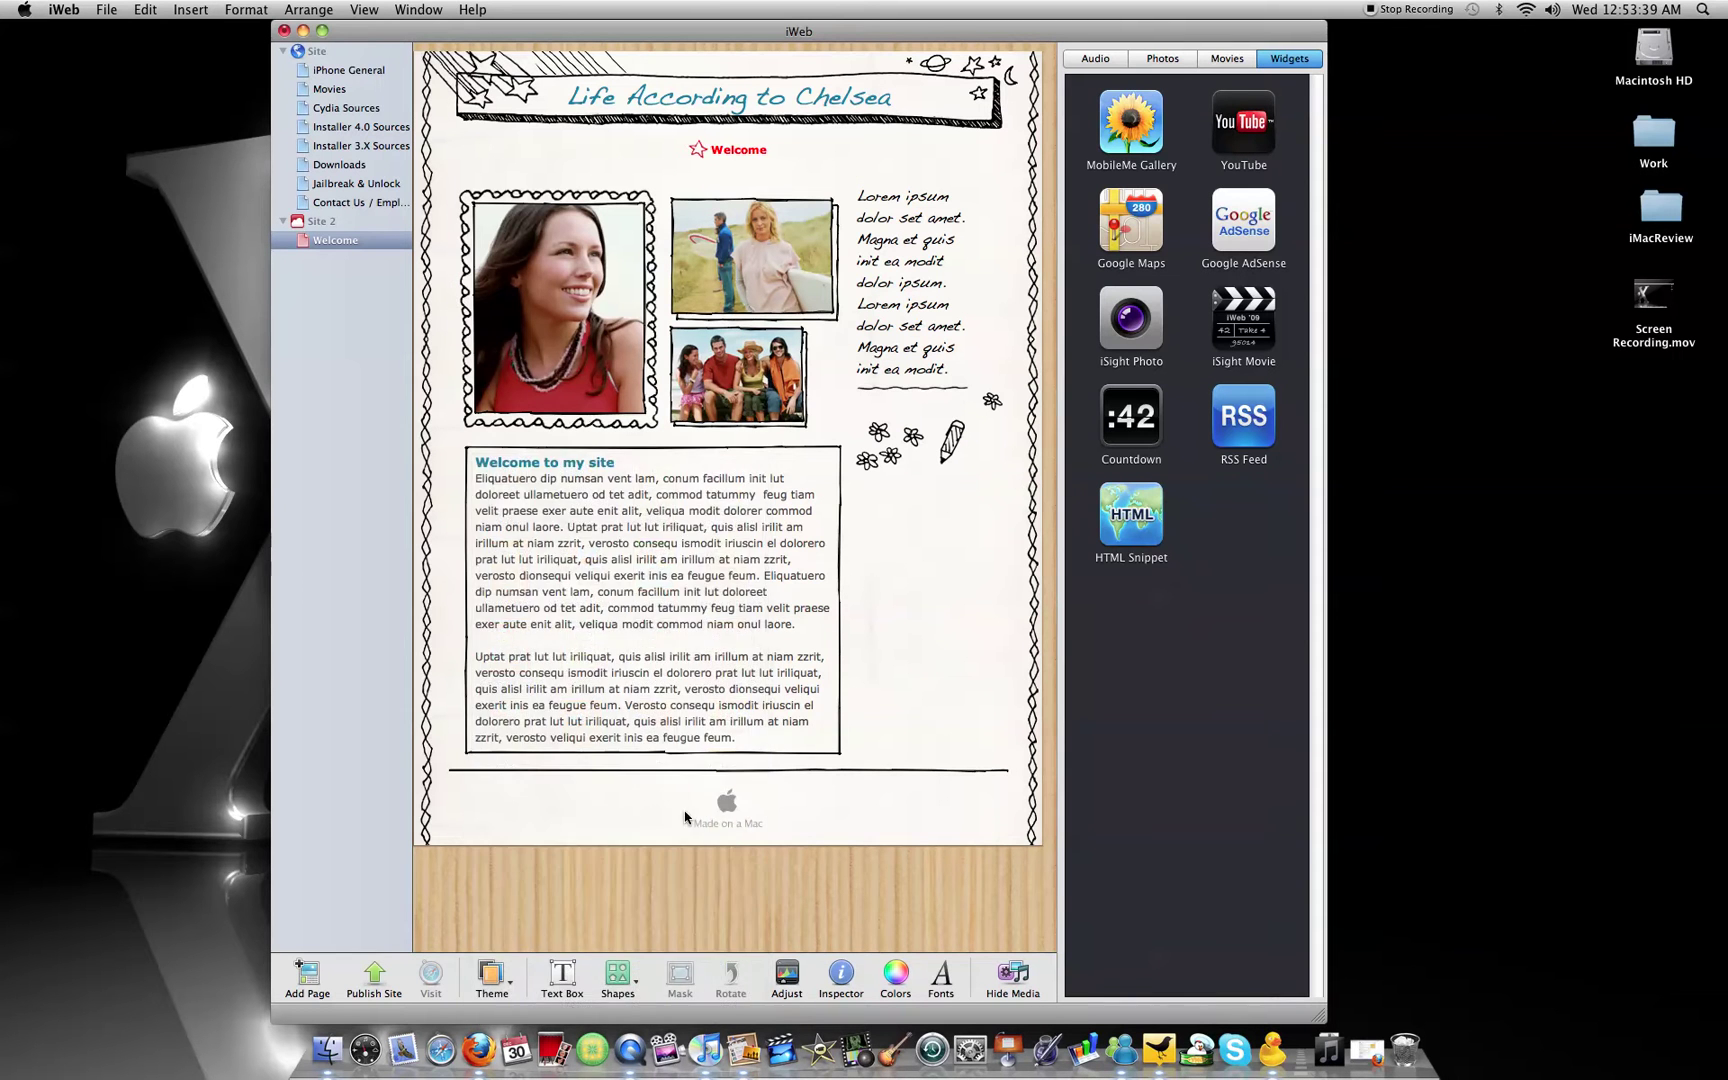
pyautogui.click(494, 982)
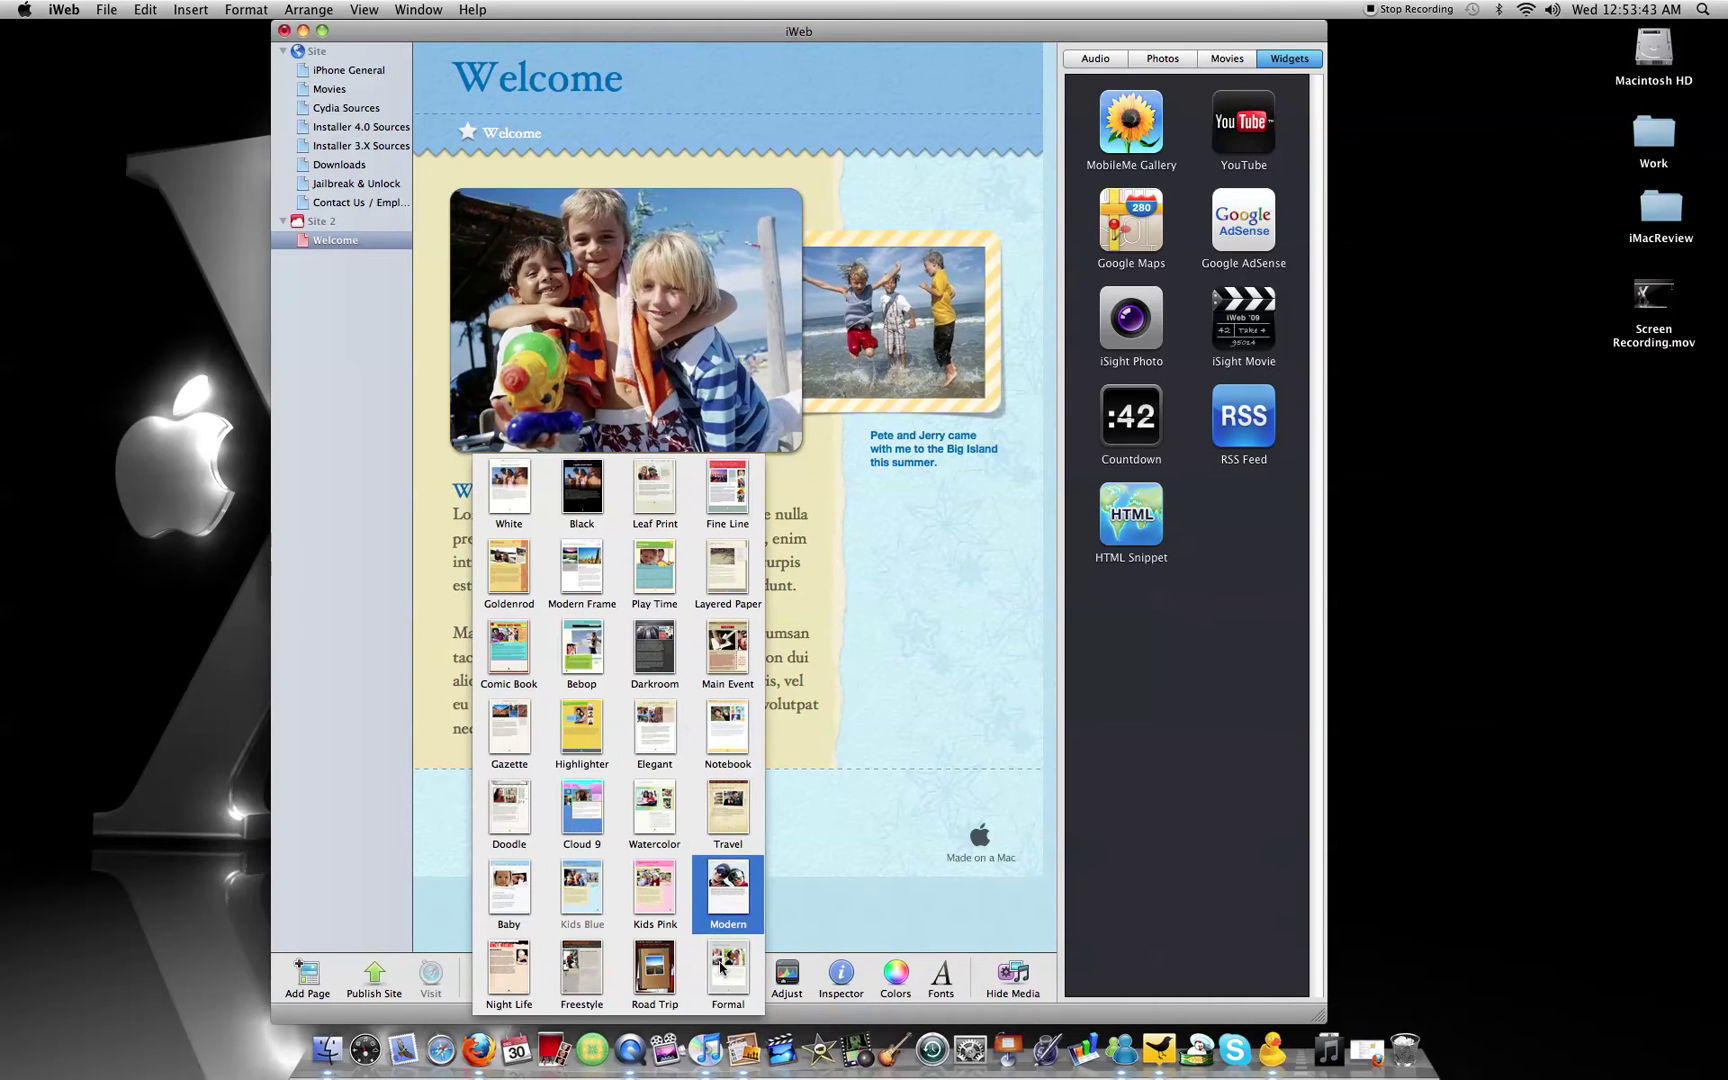
pyautogui.click(657, 977)
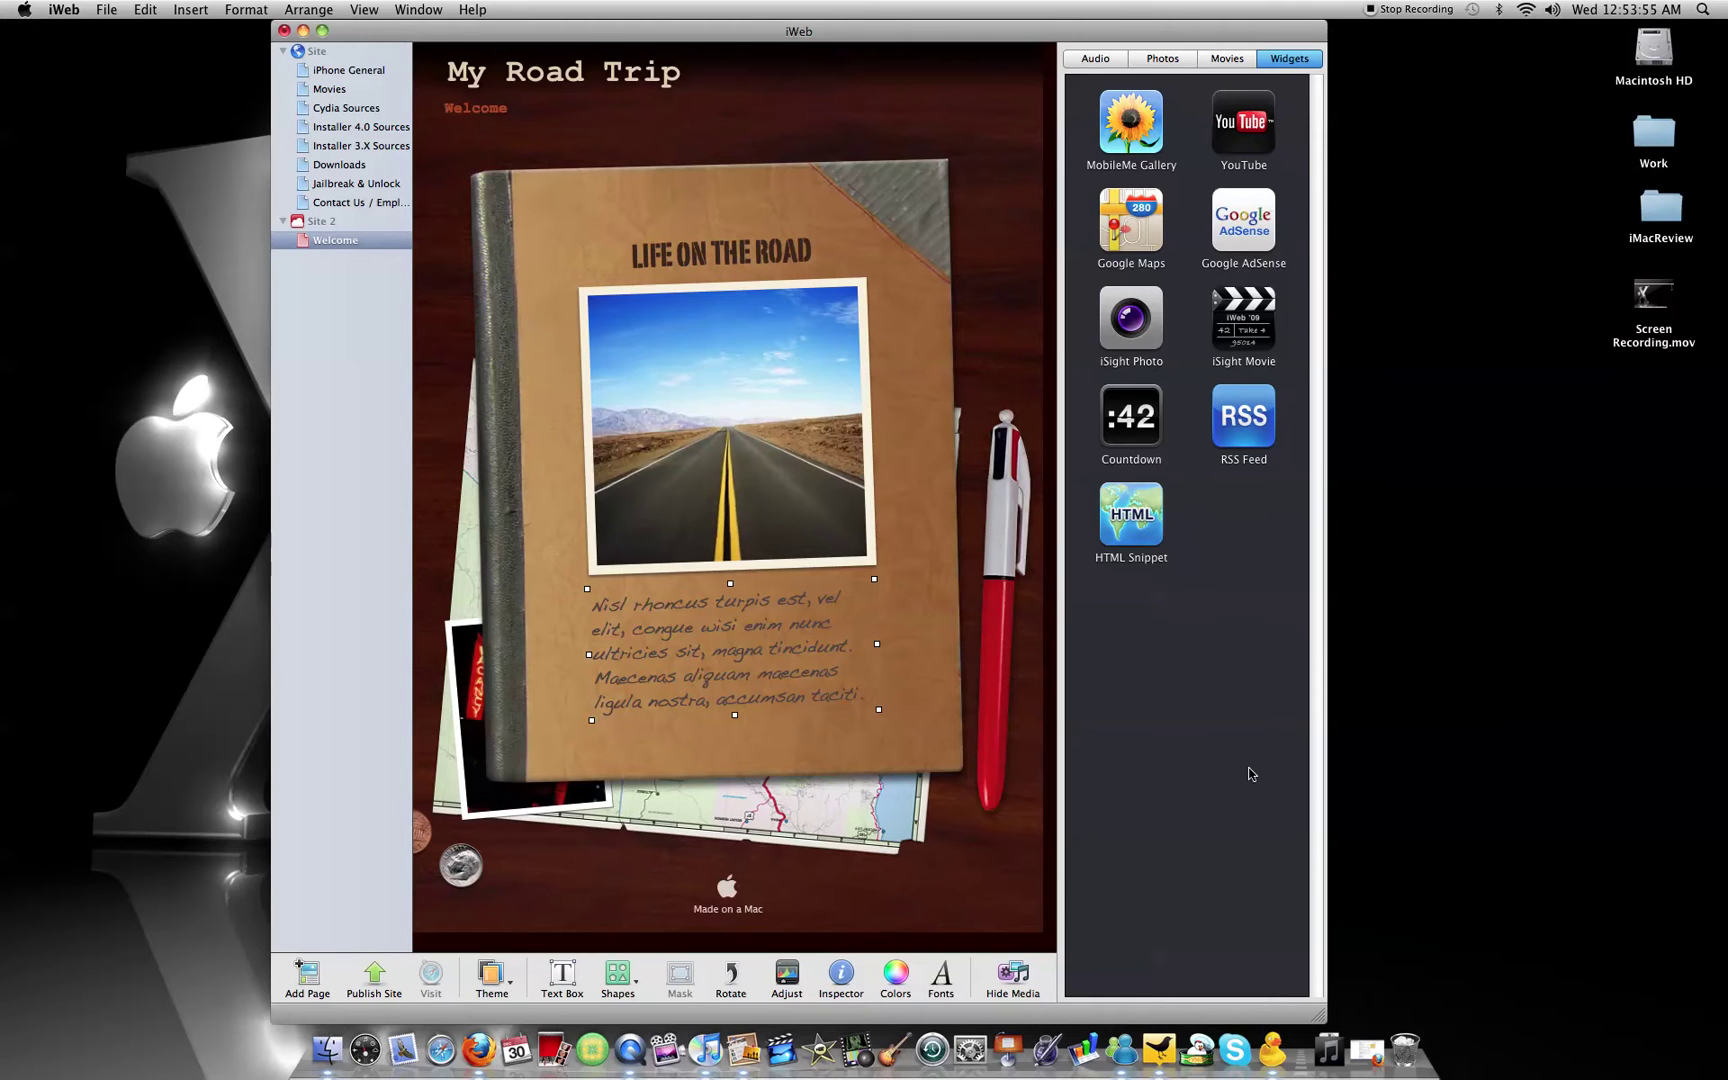
# - Change the notebook caption to 'HI! THIs is my life on the road' and delete the Made on a Mac badge
pyautogui.click(781, 652)
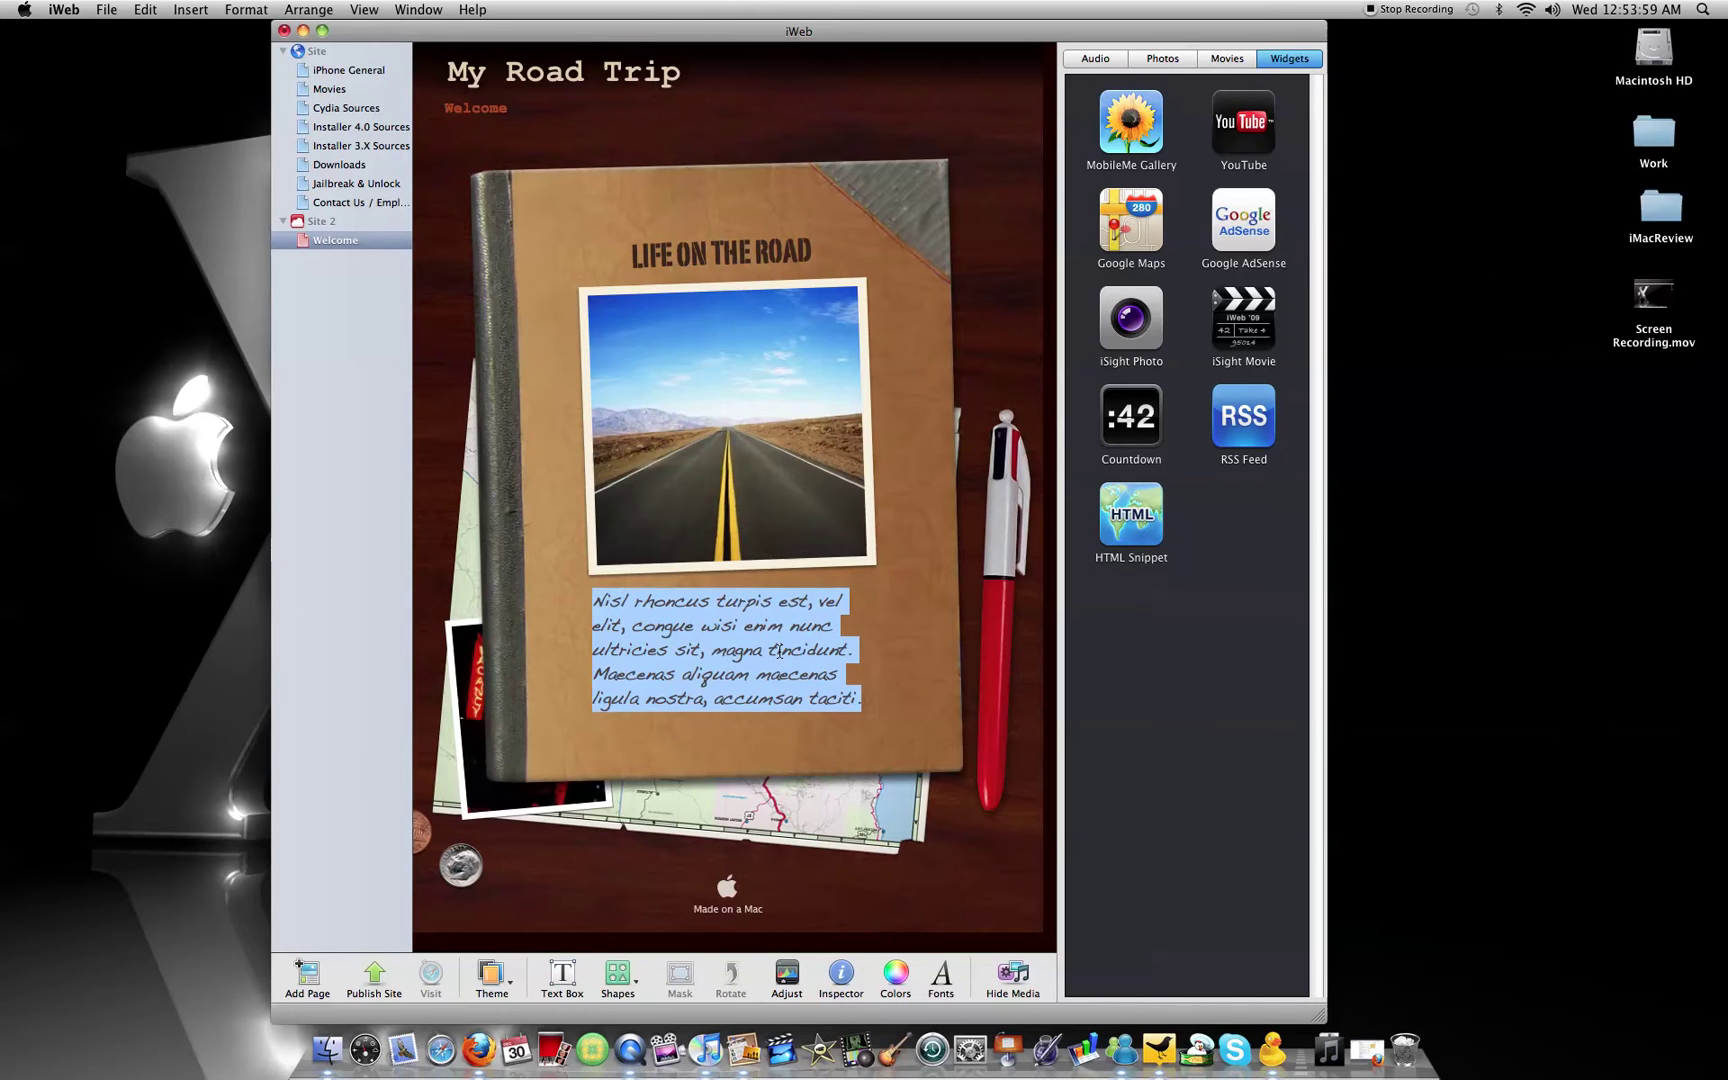
pyautogui.write('HI!')
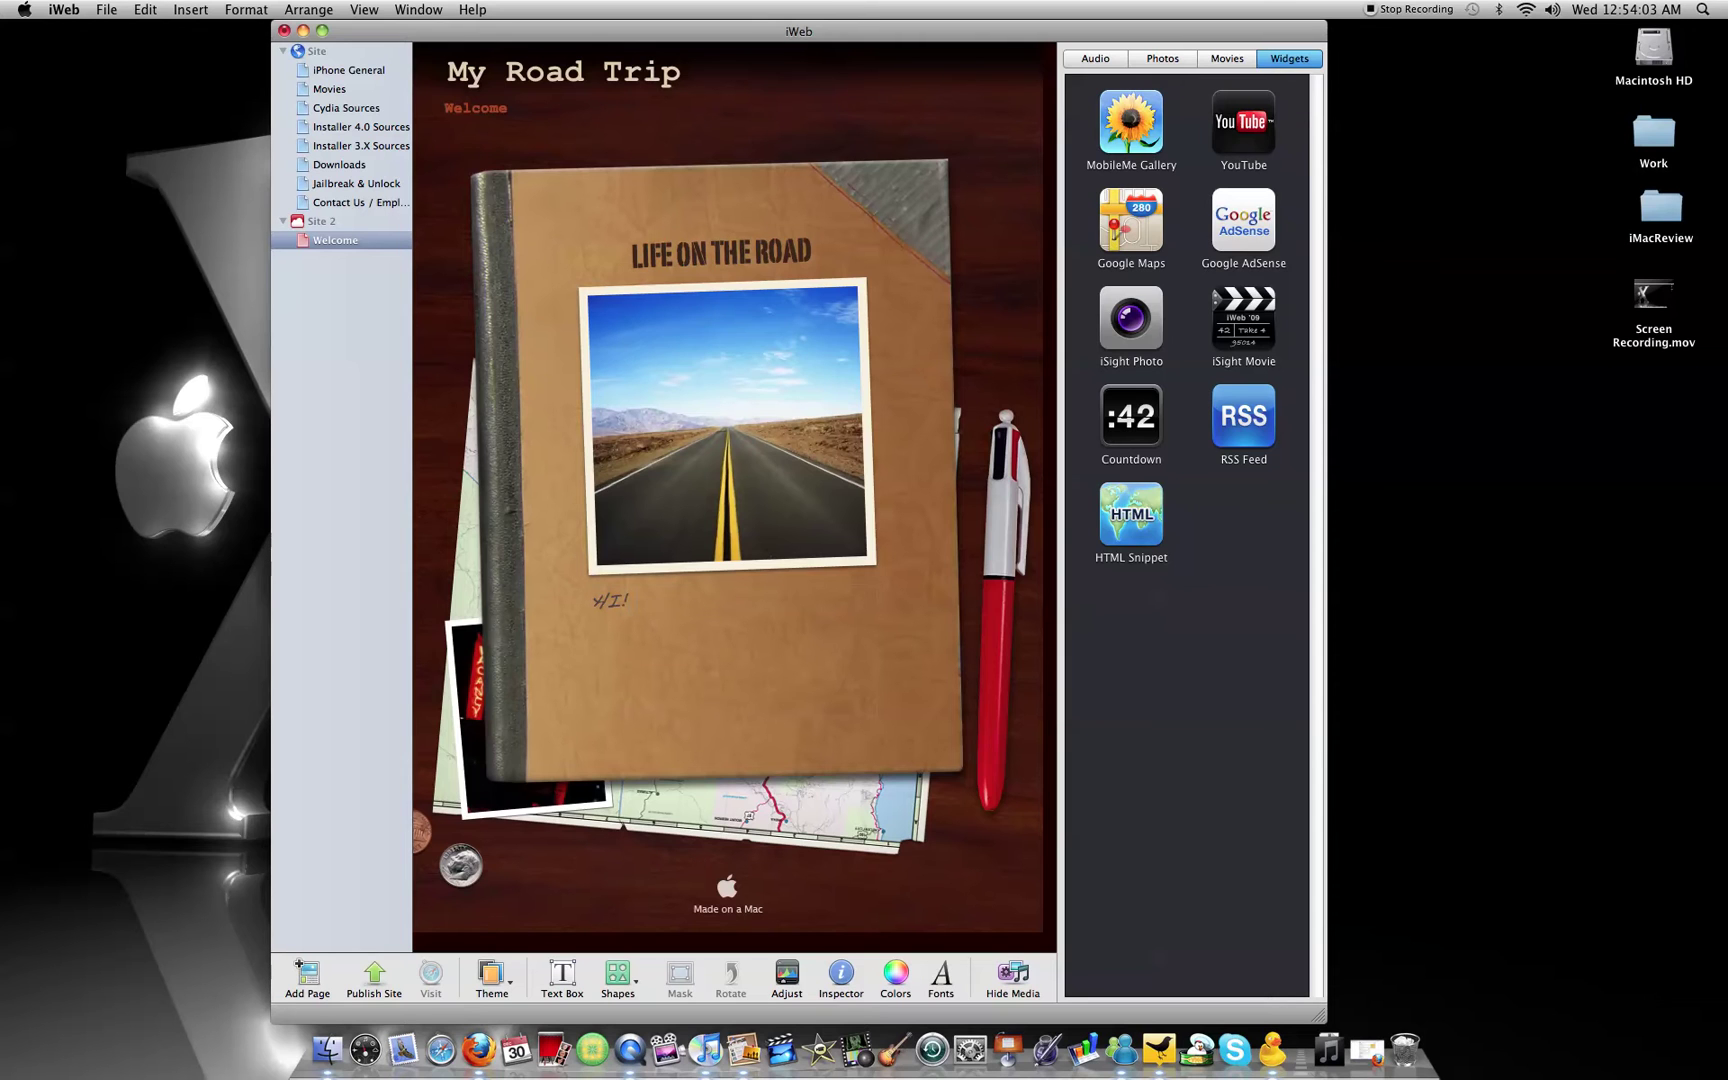
pyautogui.write('THIs id')
pyautogui.press('BackSpace')
pyautogui.write('s my life on the road')
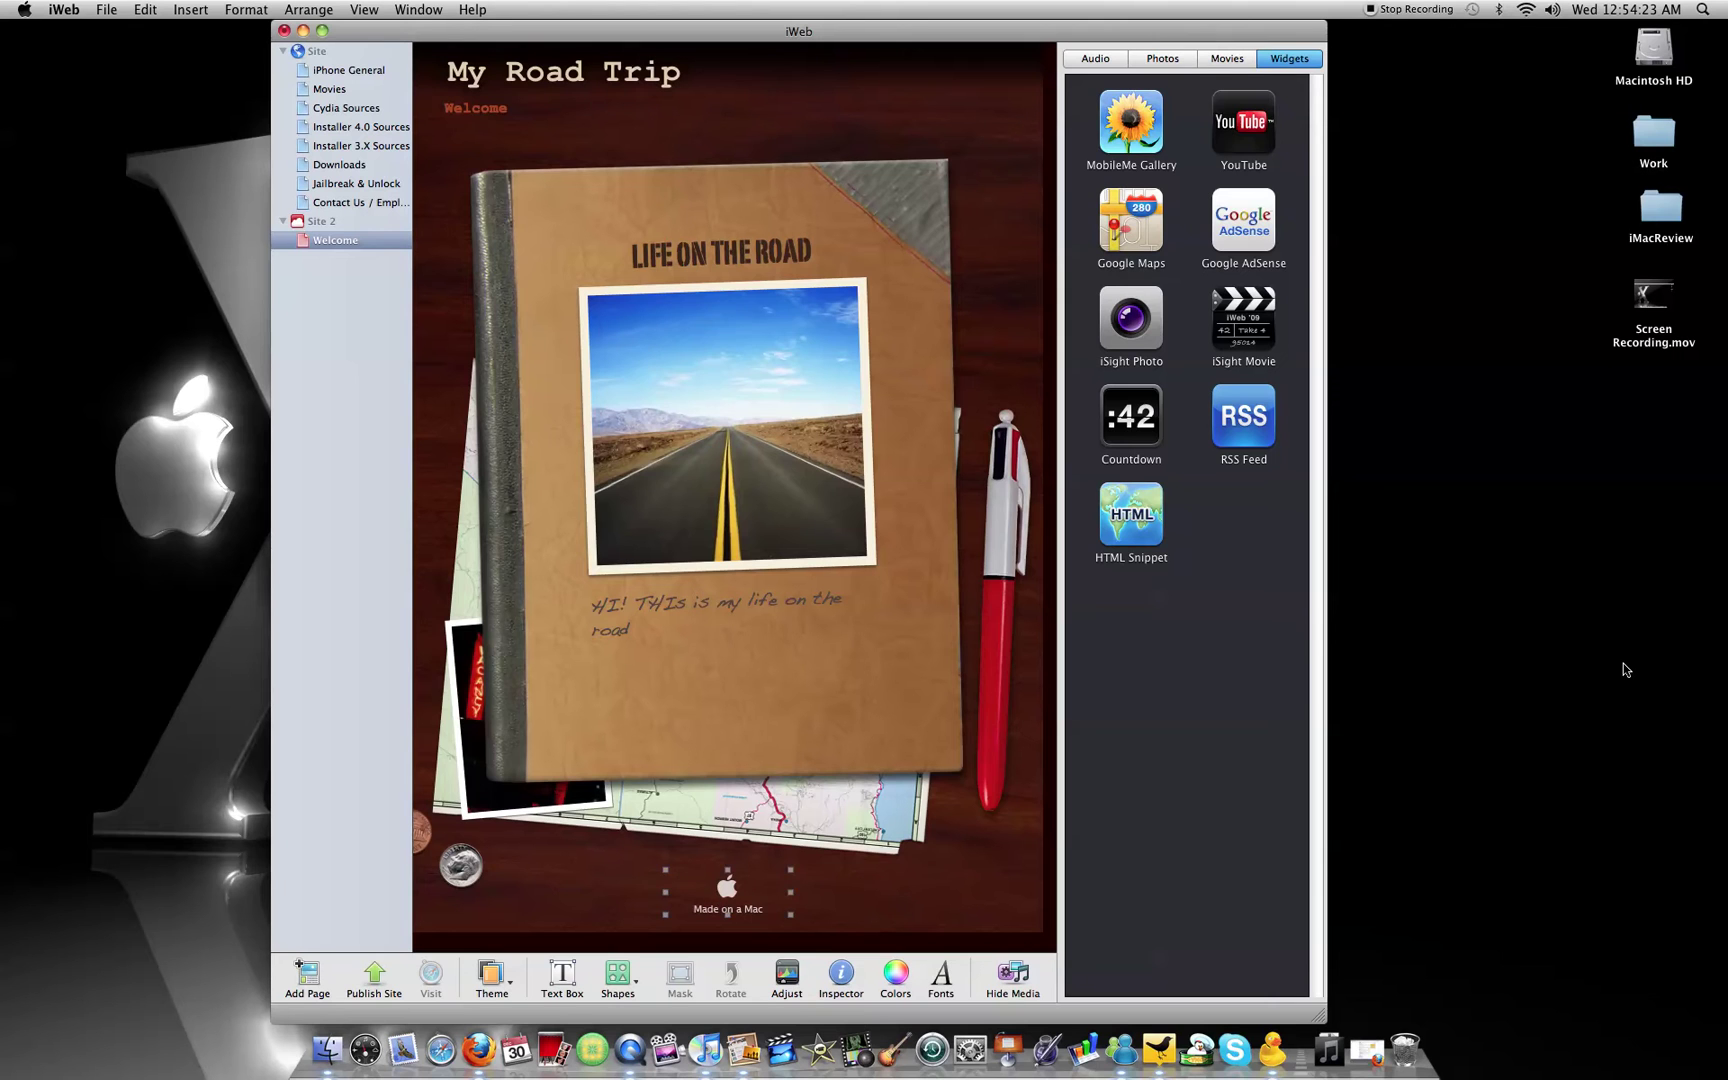
pyautogui.press('Delete')
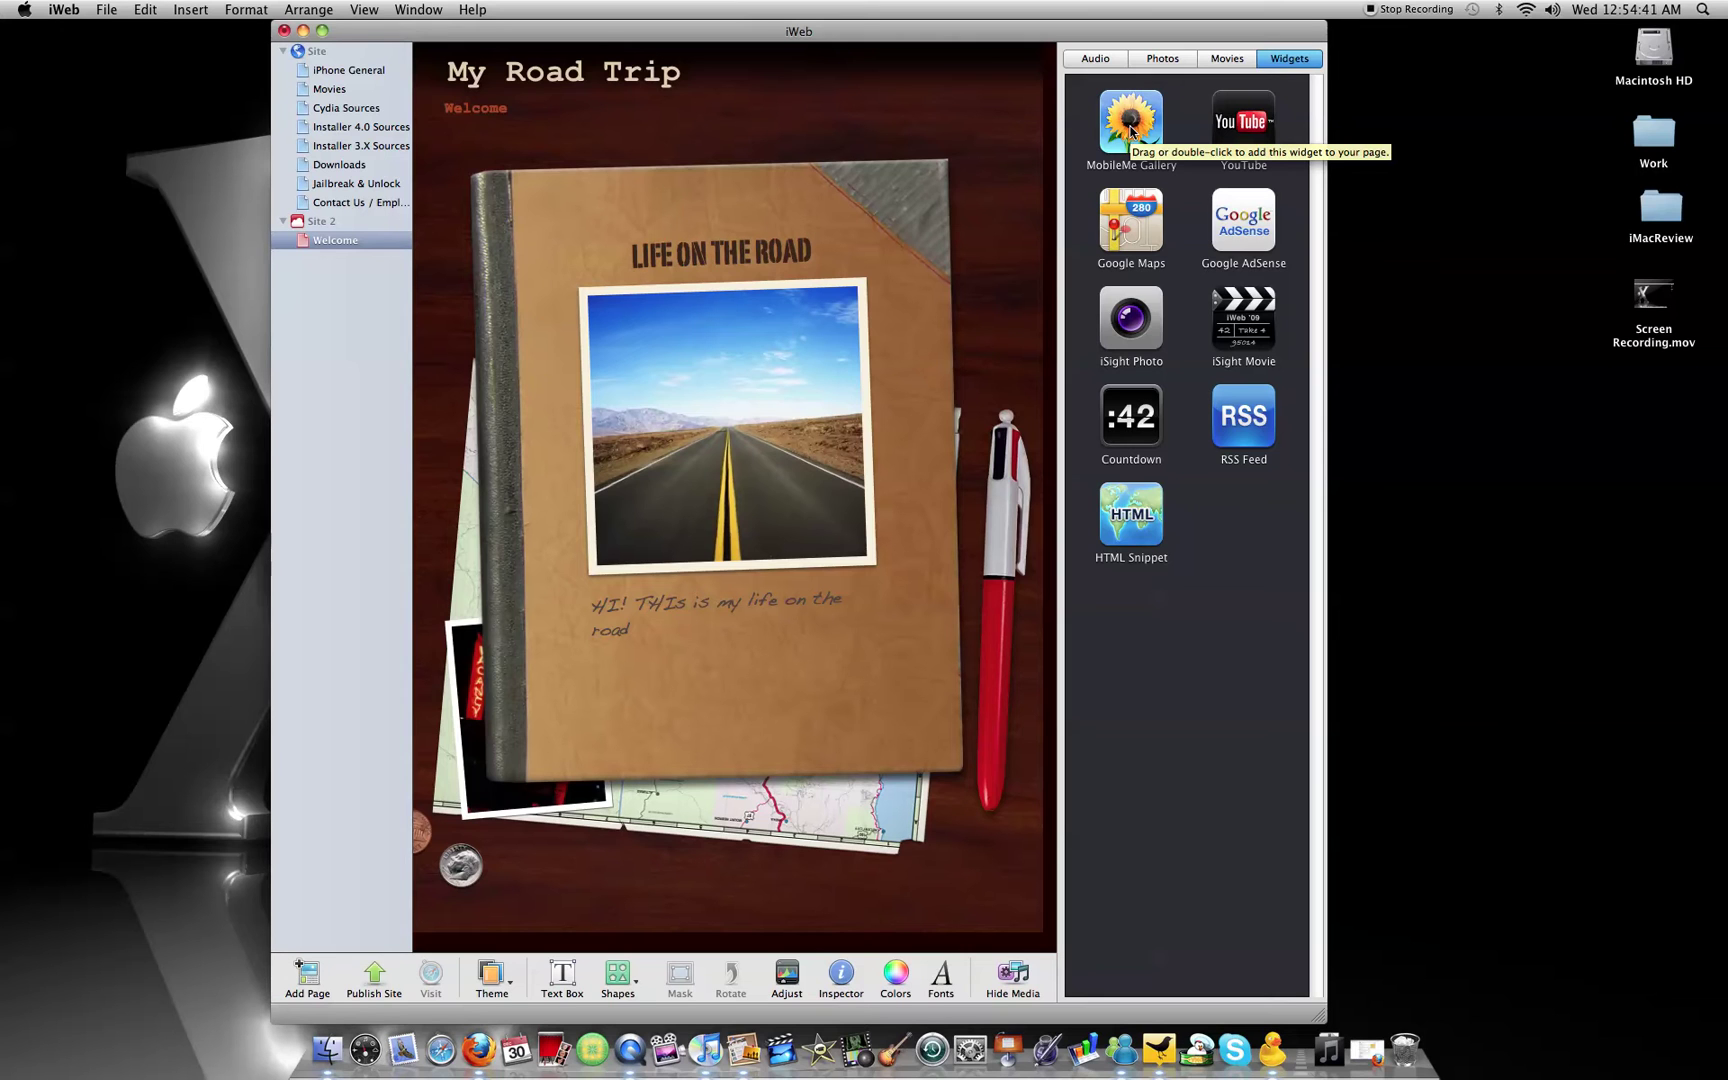
# - Add a YouTube video widget and move it higher on the notebook
pyautogui.doubleClick(1270, 137)
pyautogui.moveTo(701, 333); pyautogui.dragTo(733, 451)
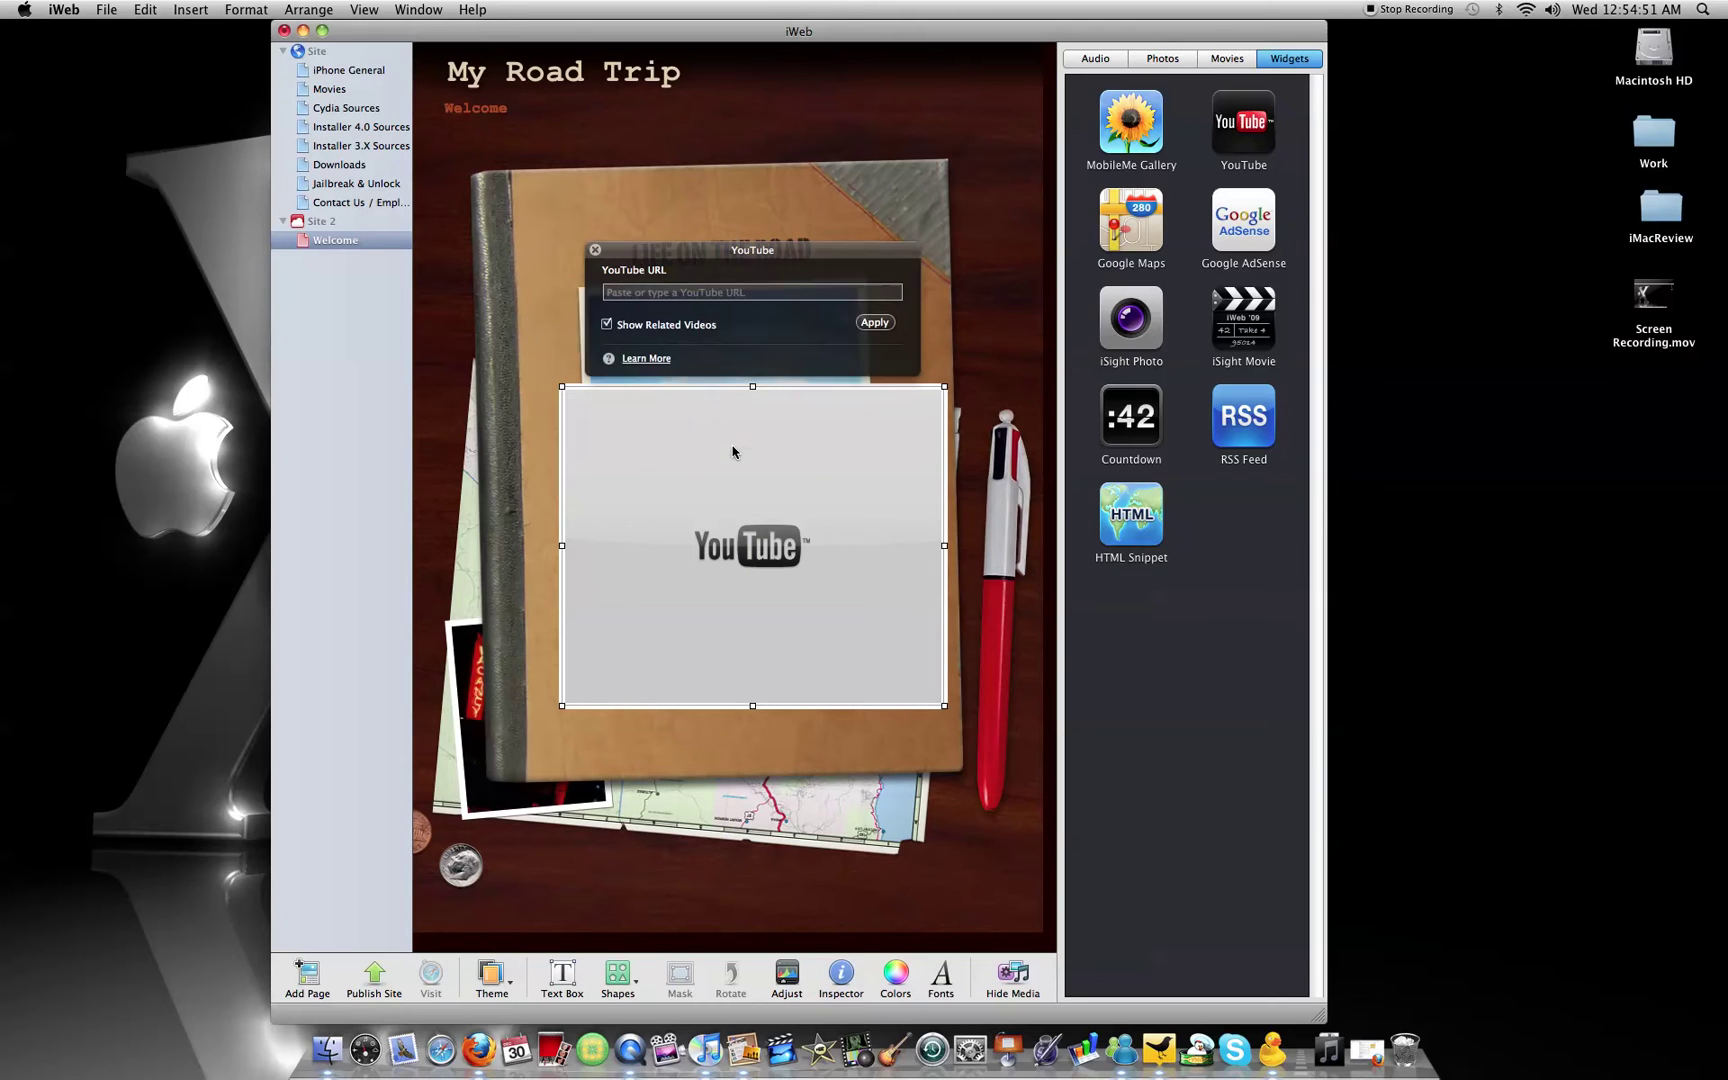
pyautogui.click(678, 294)
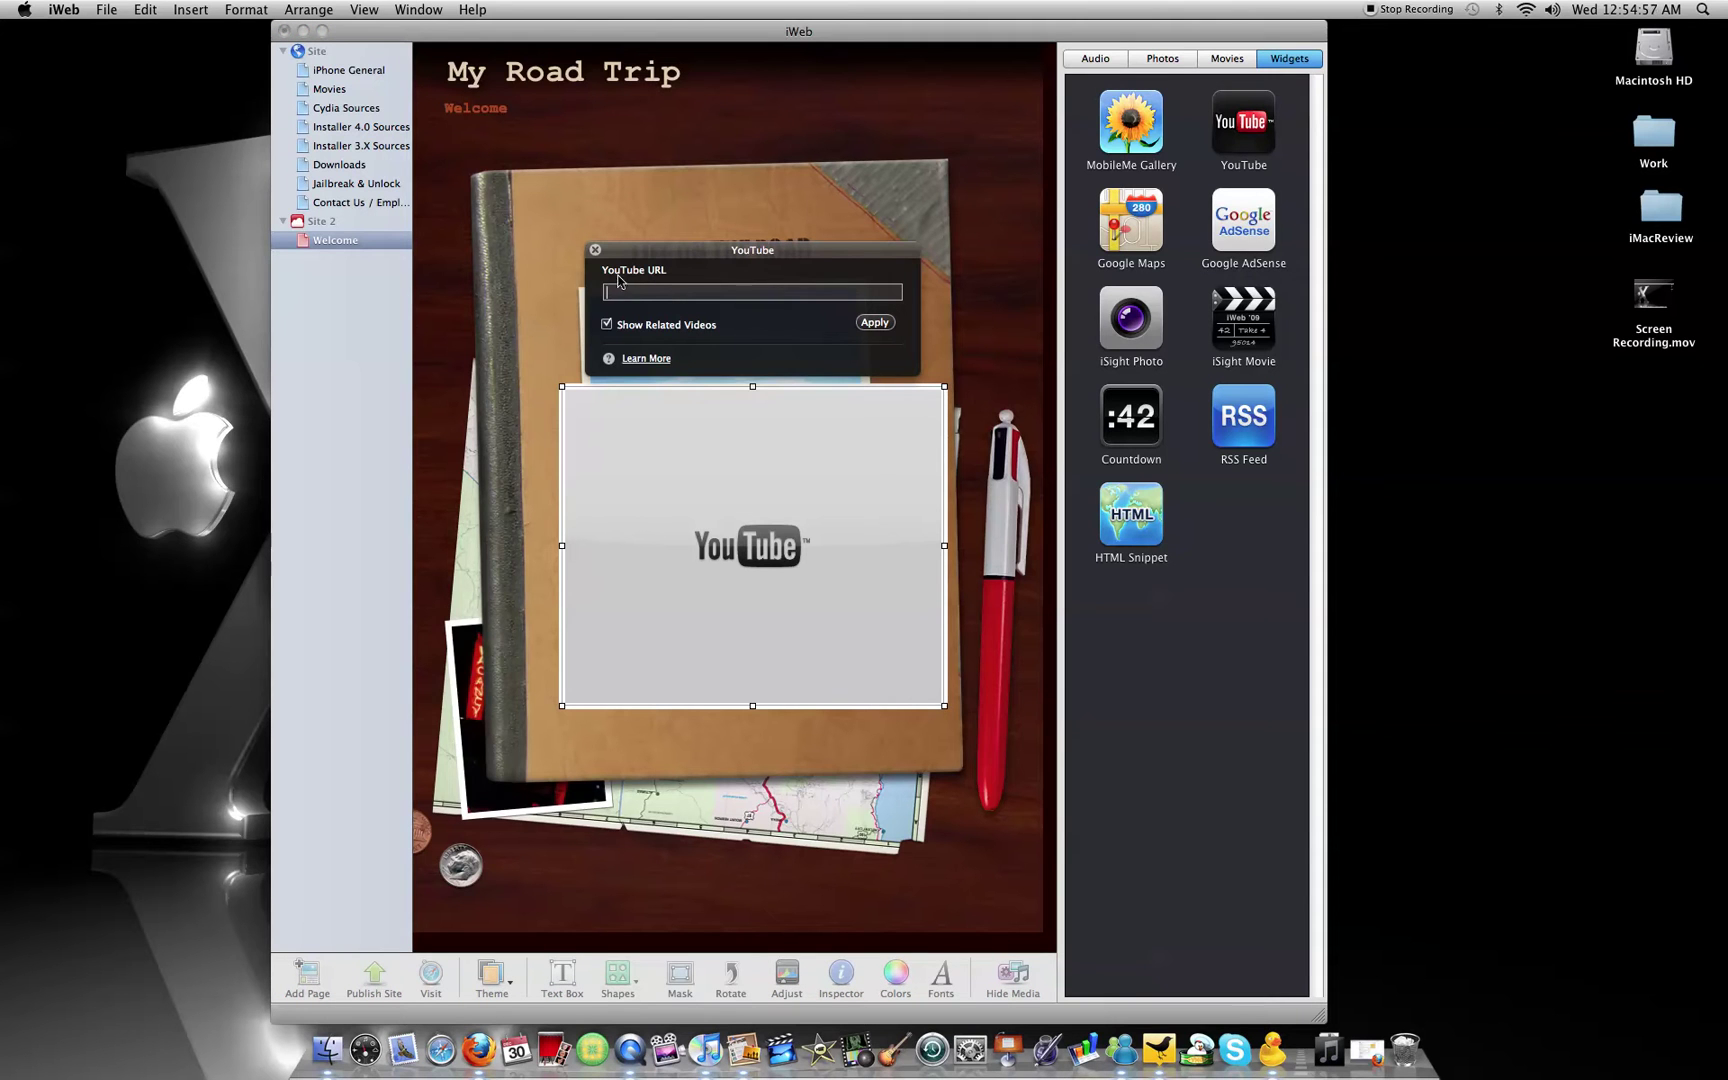
pyautogui.click(595, 250)
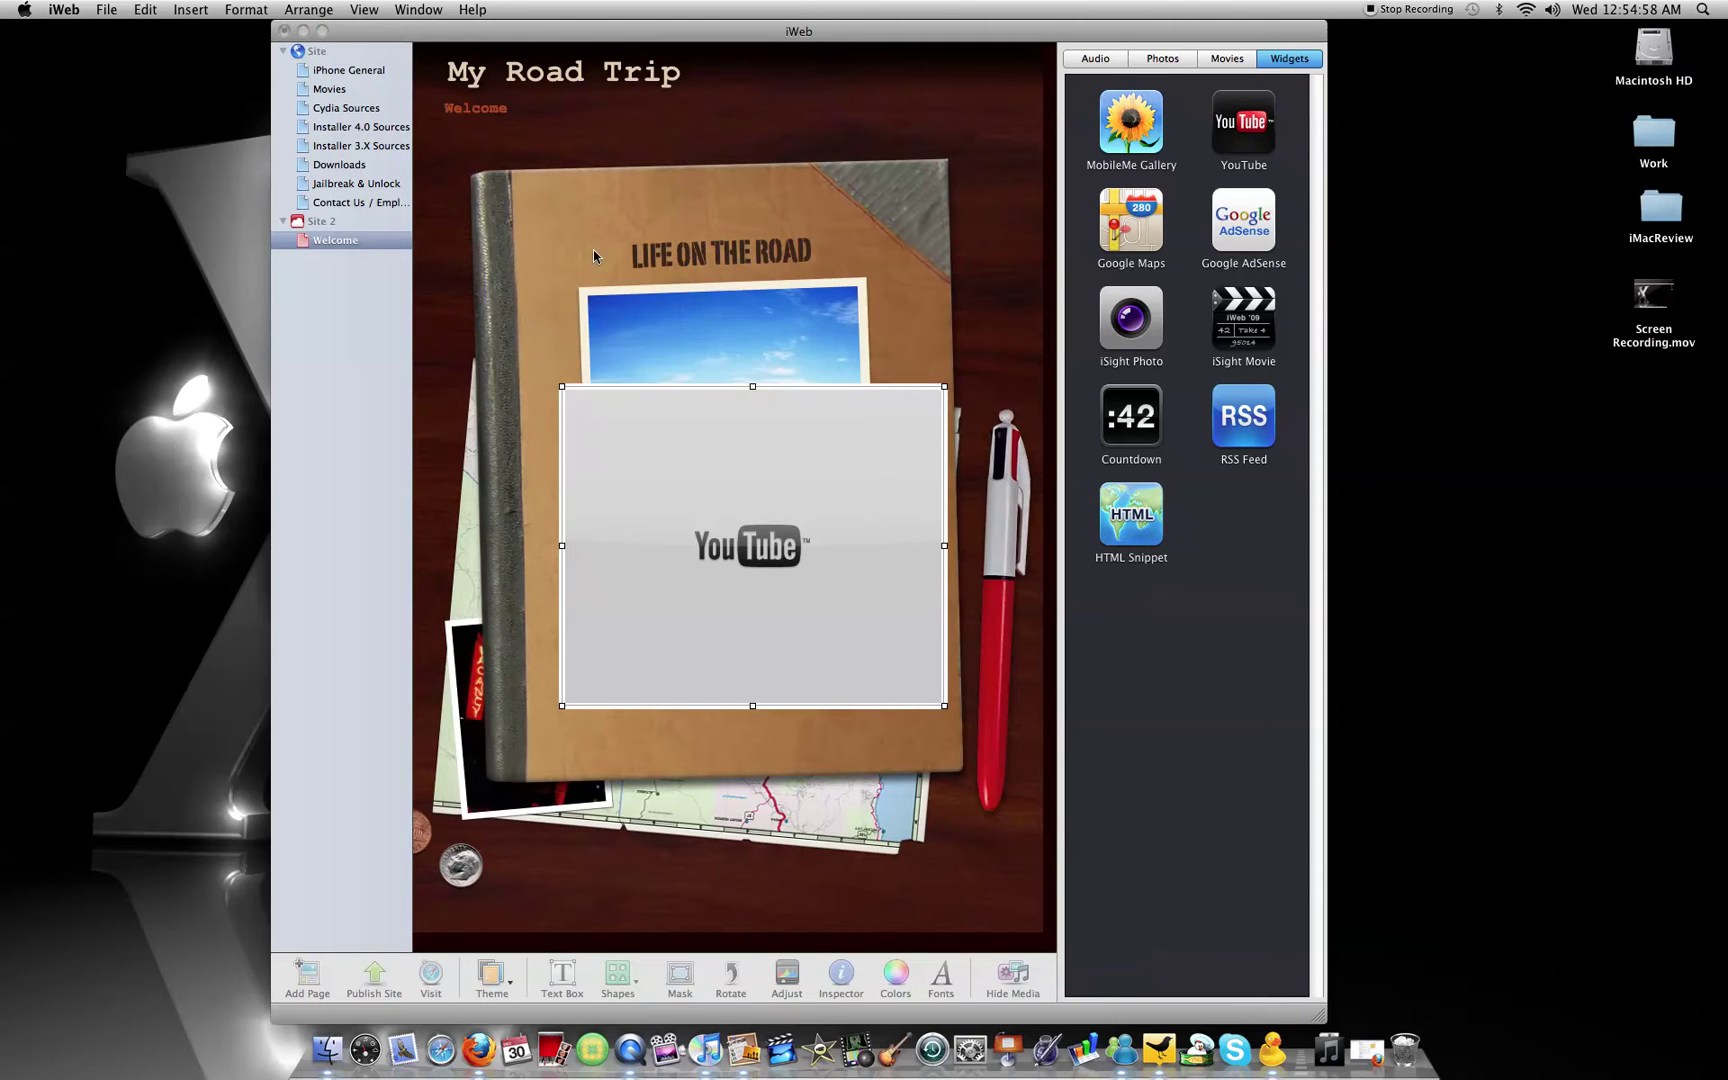
# - Select the YouTube widget on its own and delete it from the page
pyautogui.rightClick(702, 540)
pyautogui.click(730, 693)
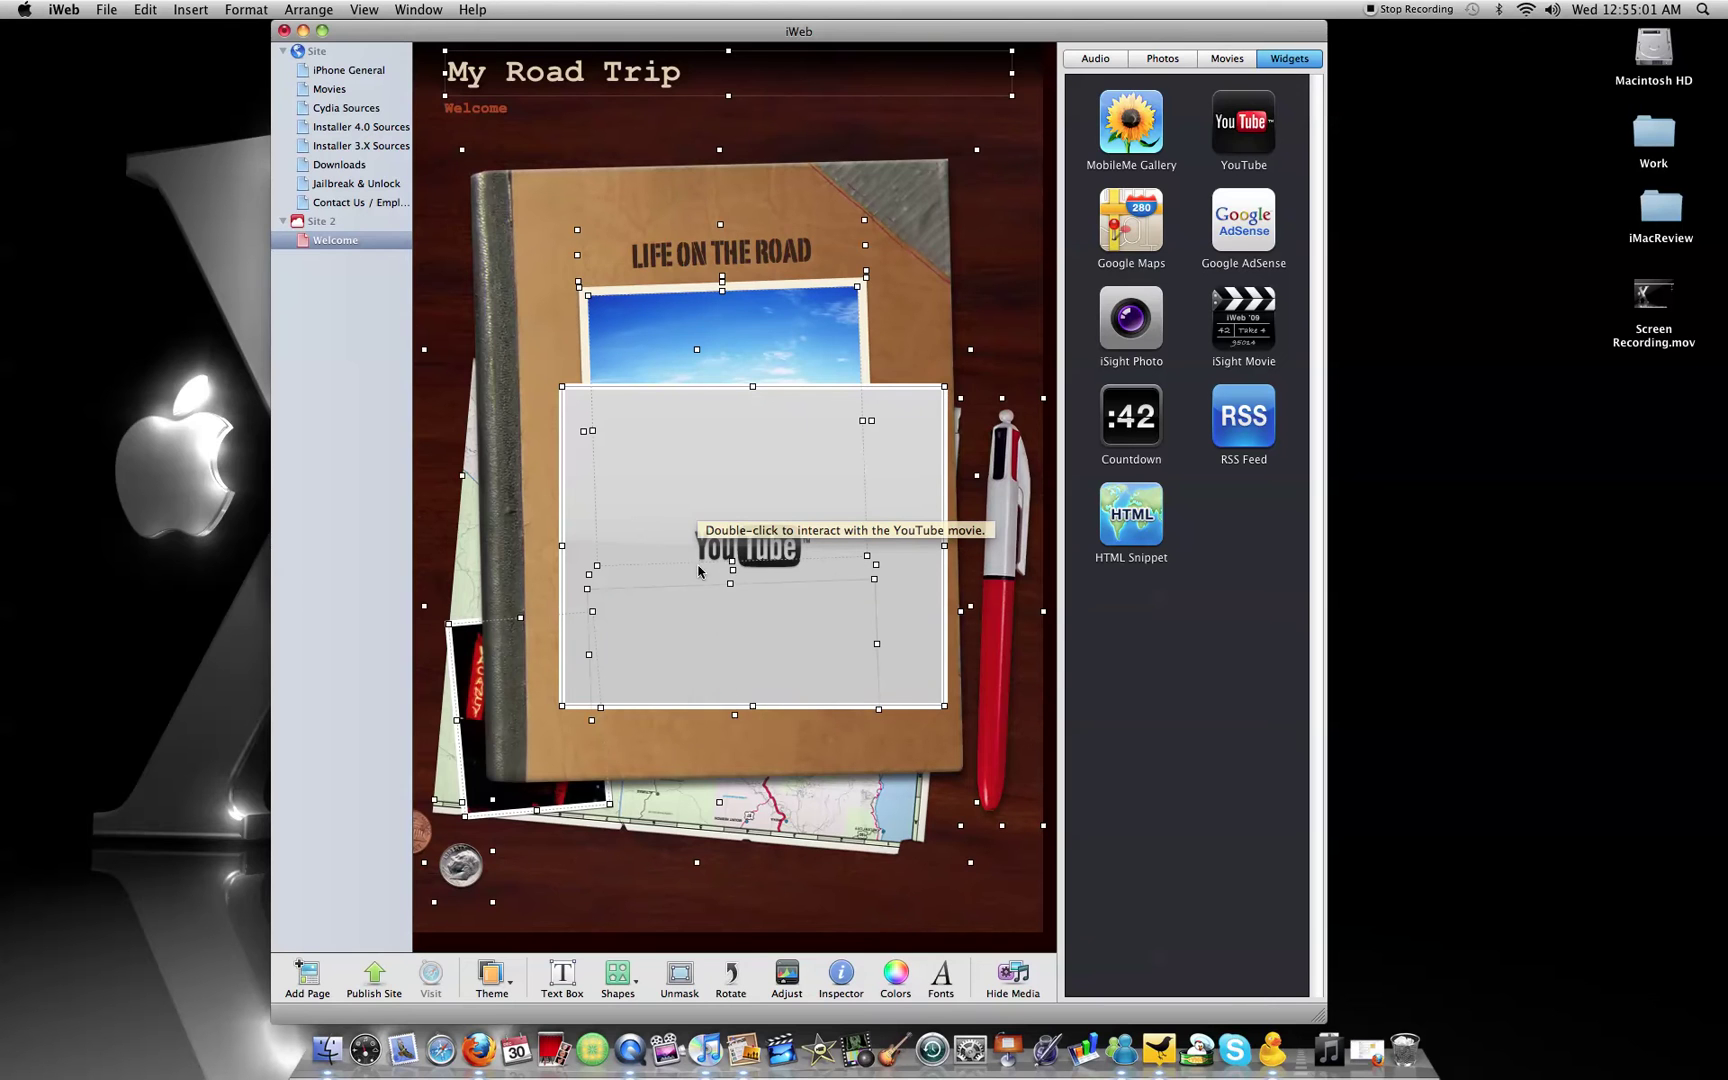
pyautogui.rightClick(688, 540)
pyautogui.click(573, 558)
pyautogui.click(578, 567)
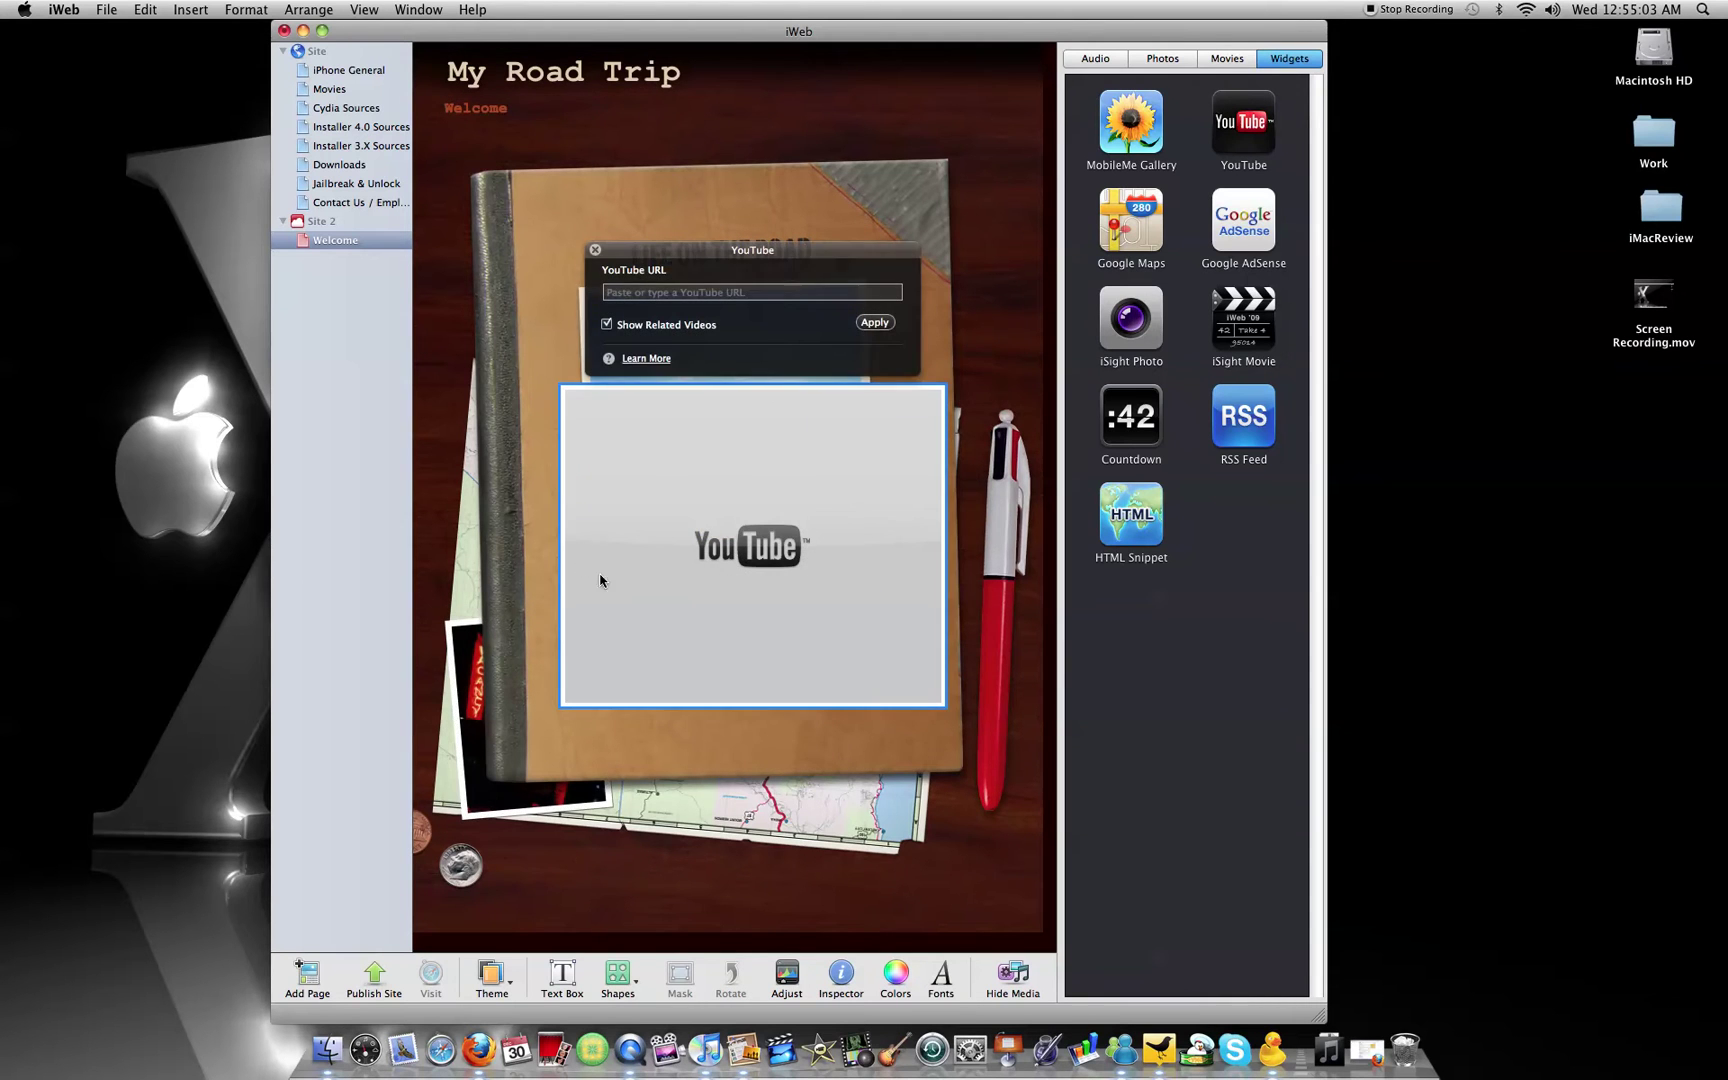
pyautogui.press('Delete')
pyautogui.click(745, 585)
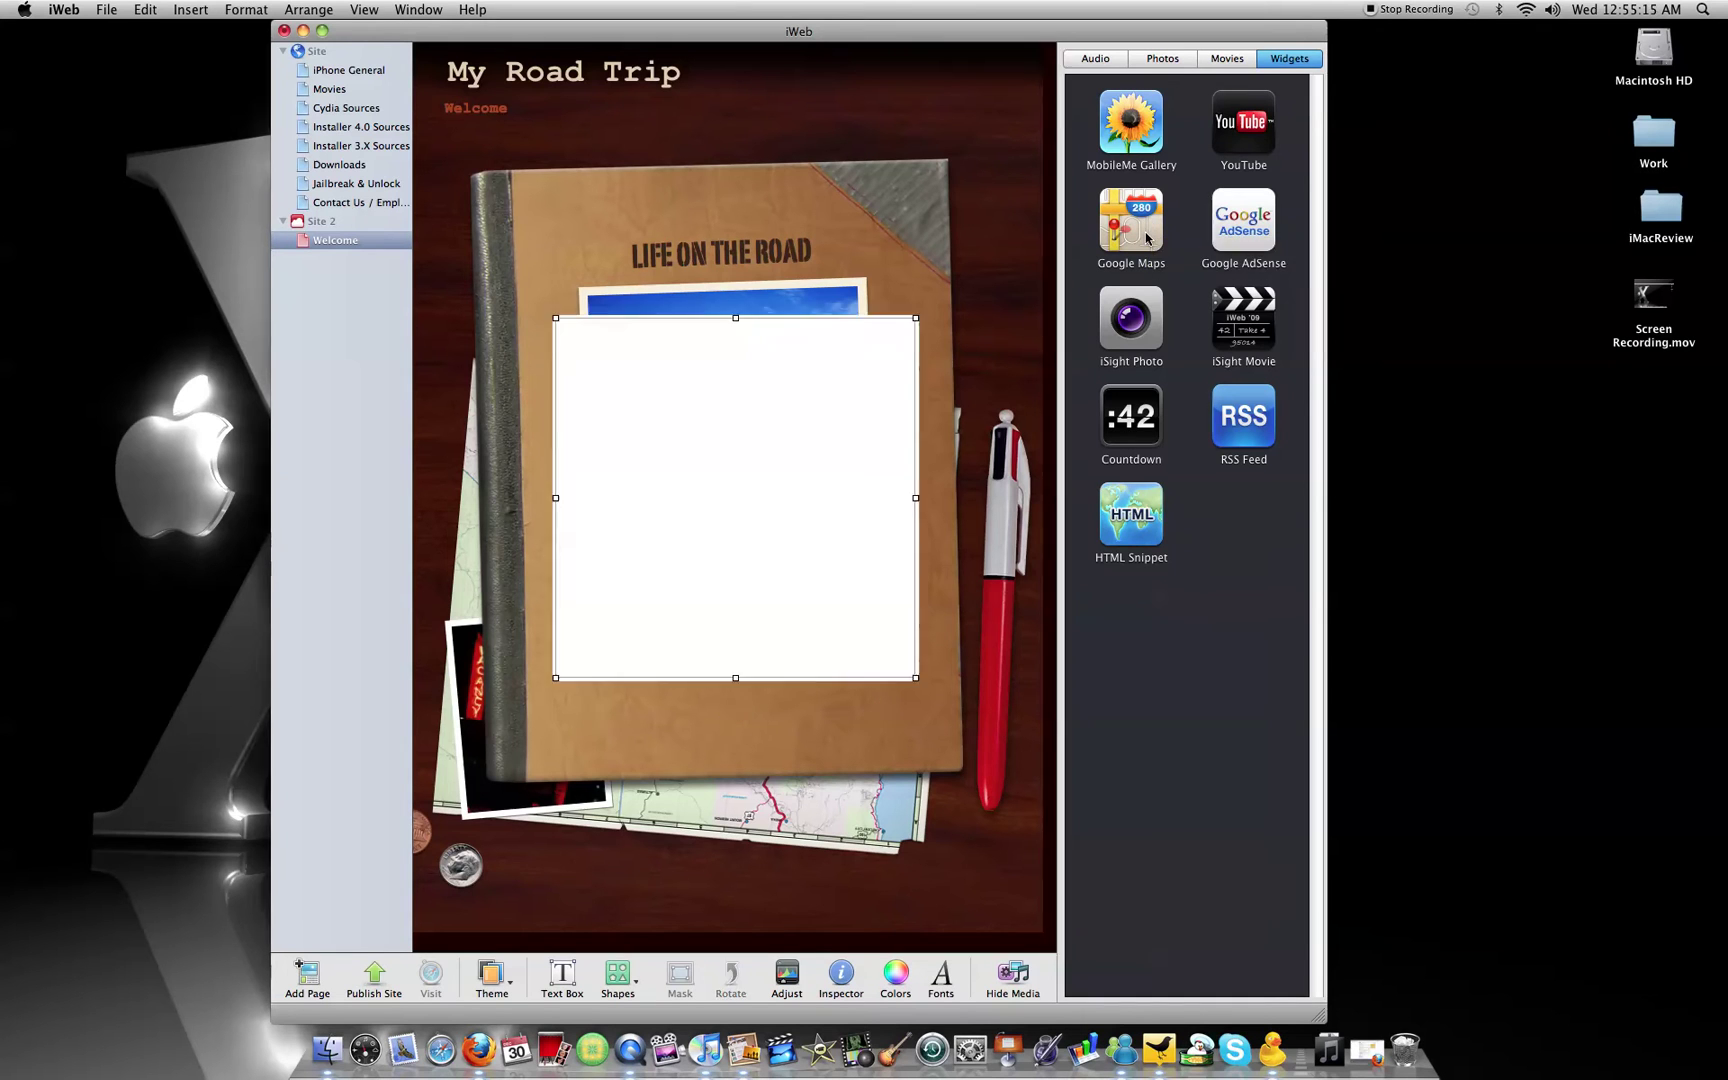
# - Add a Google Maps widget lower on the notebook with its search bar turned on
pyautogui.doubleClick(1150, 226)
pyautogui.moveTo(641, 410); pyautogui.dragTo(669, 510)
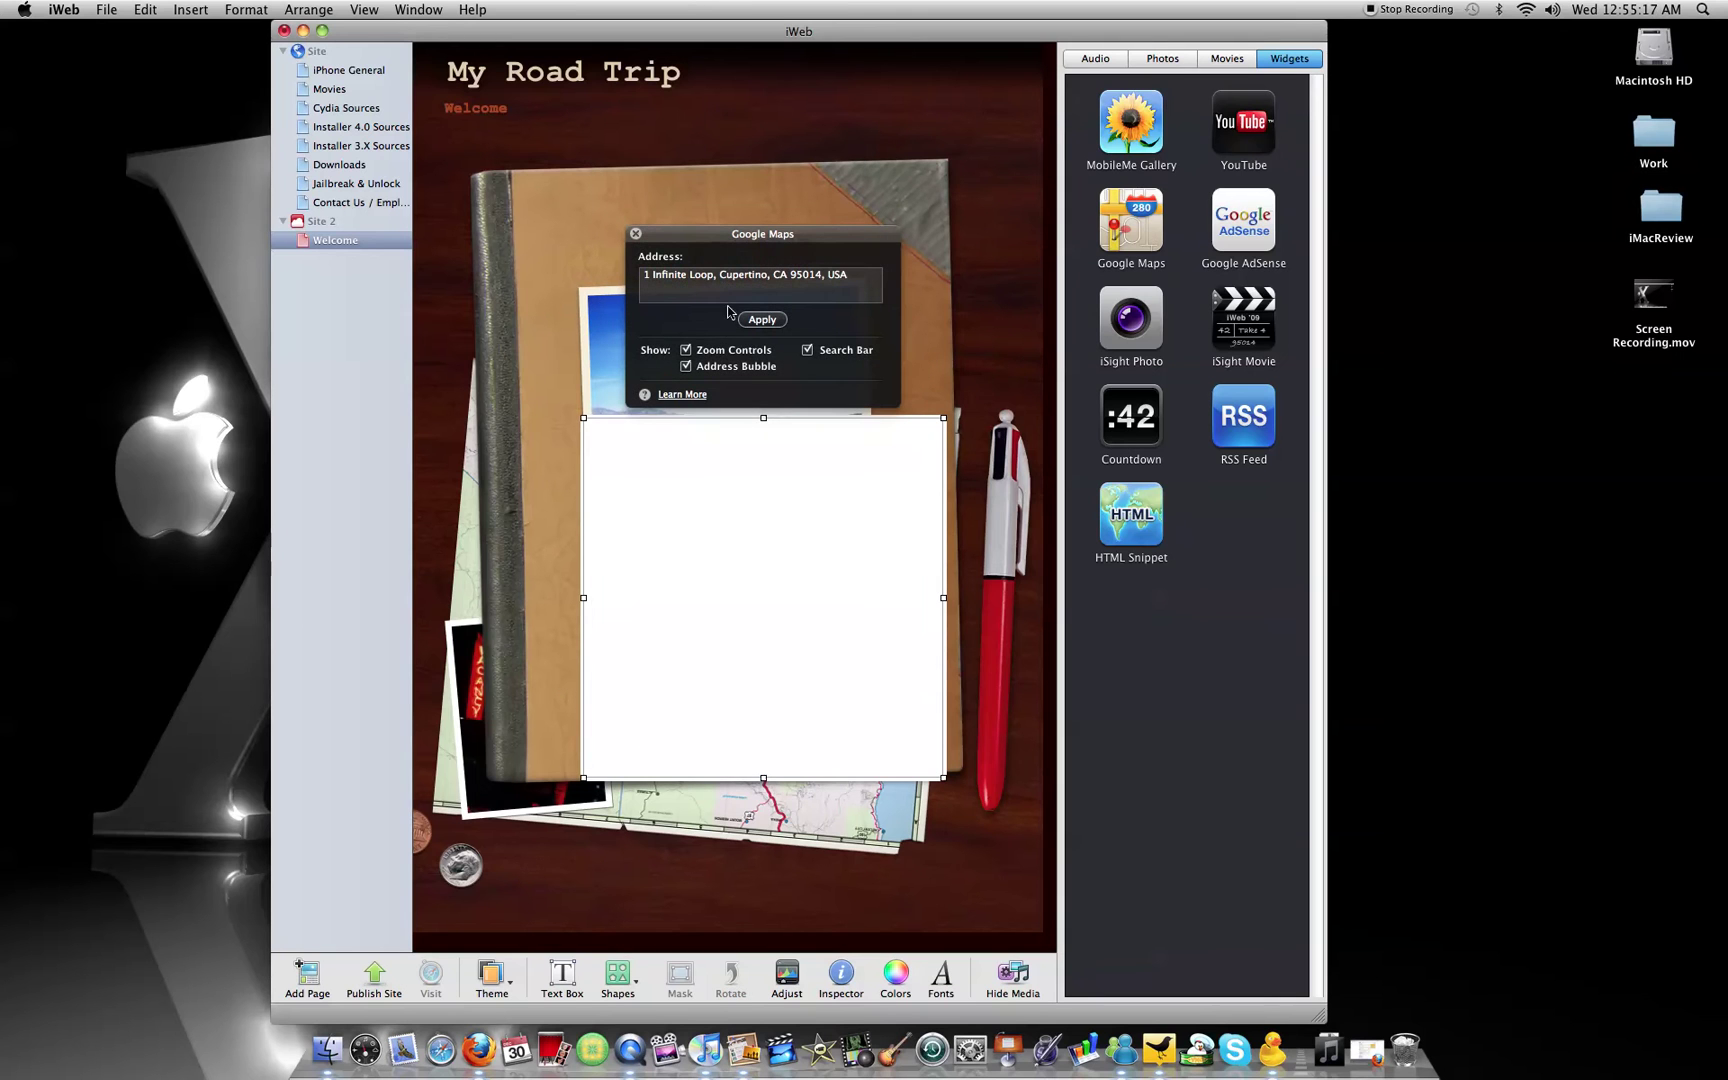
pyautogui.click(807, 349)
pyautogui.click(635, 232)
pyautogui.click(791, 505)
pyautogui.click(635, 234)
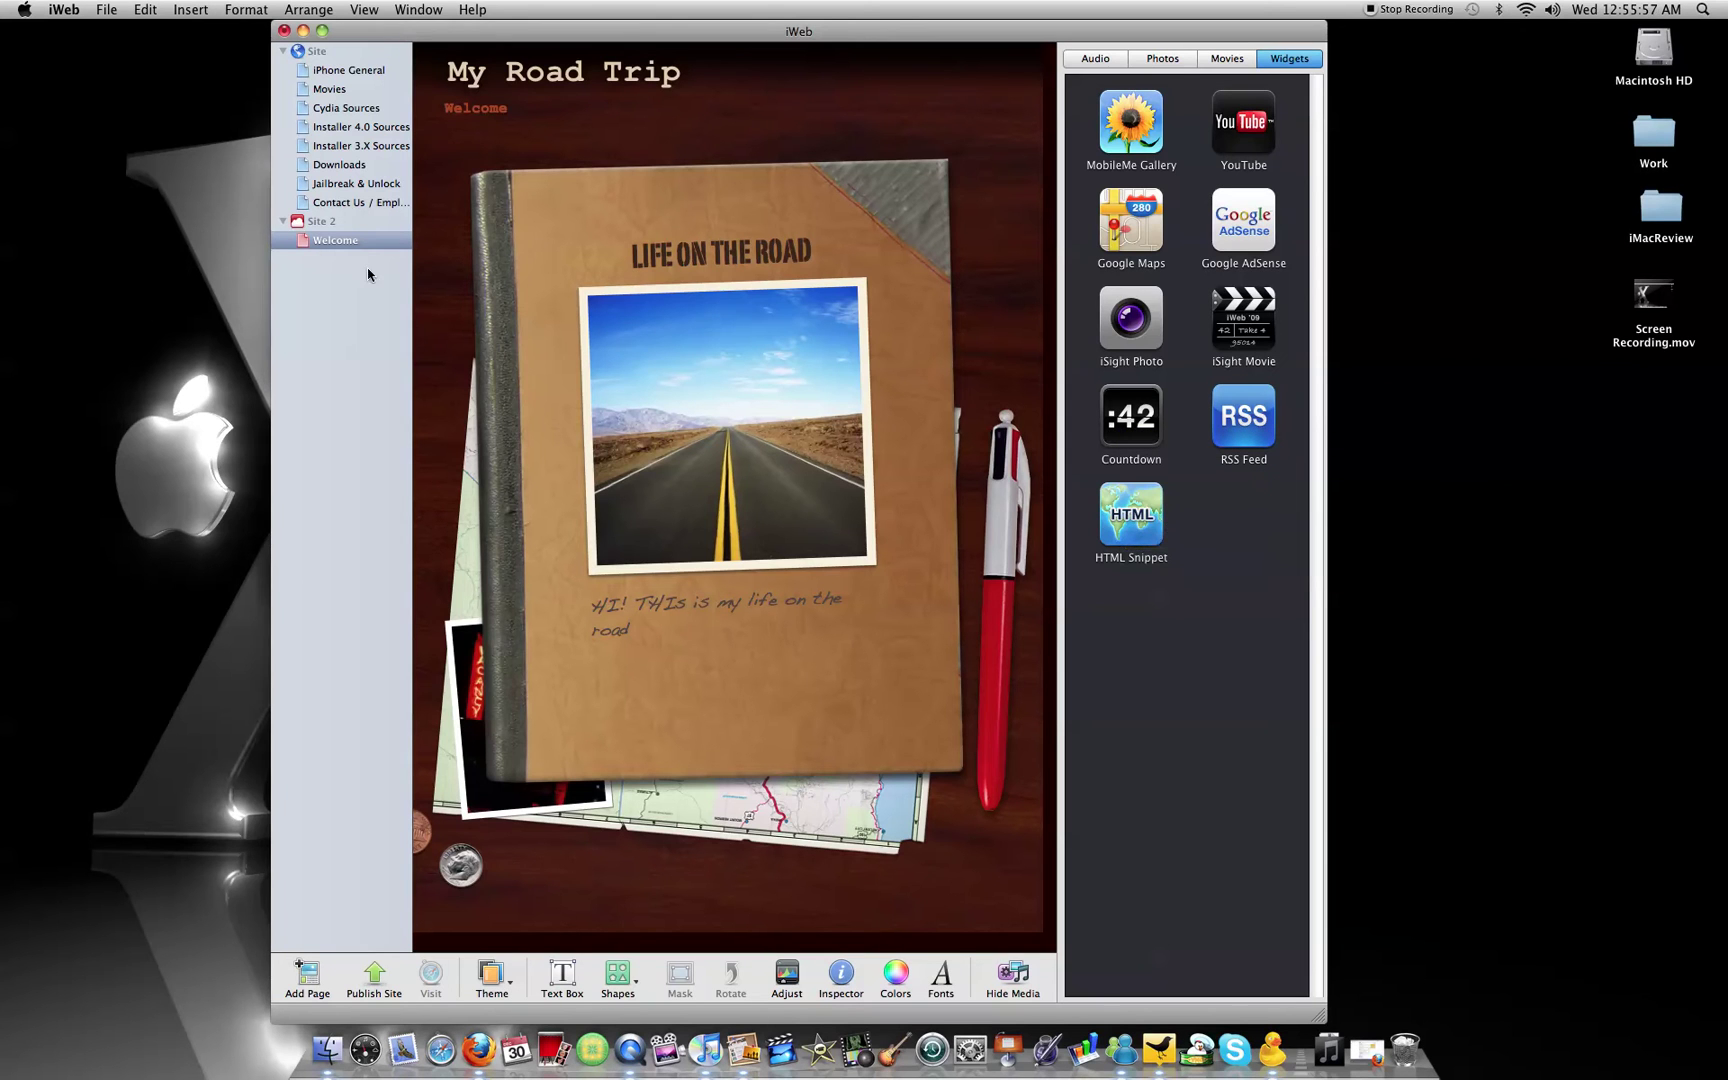
# - Browse the Audio, Photos and Movies libraries, then return to the Widgets list
pyautogui.click(1095, 58)
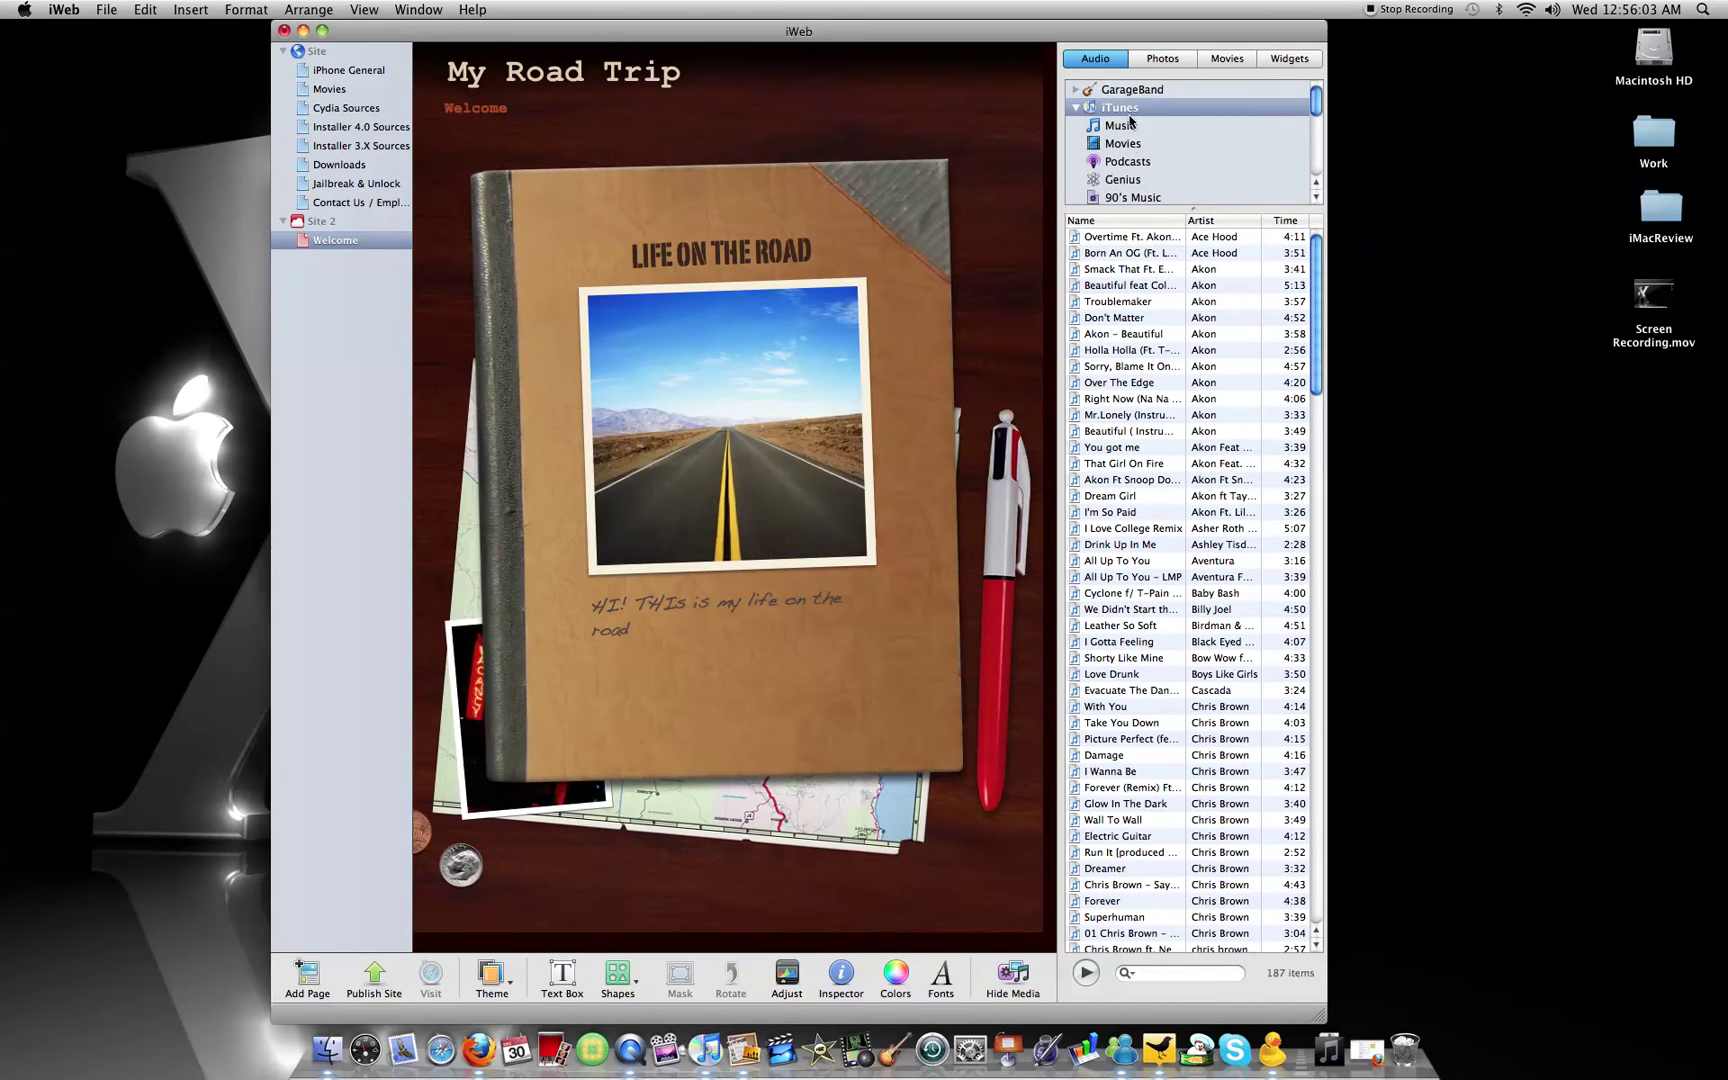
pyautogui.click(1161, 58)
pyautogui.click(1222, 58)
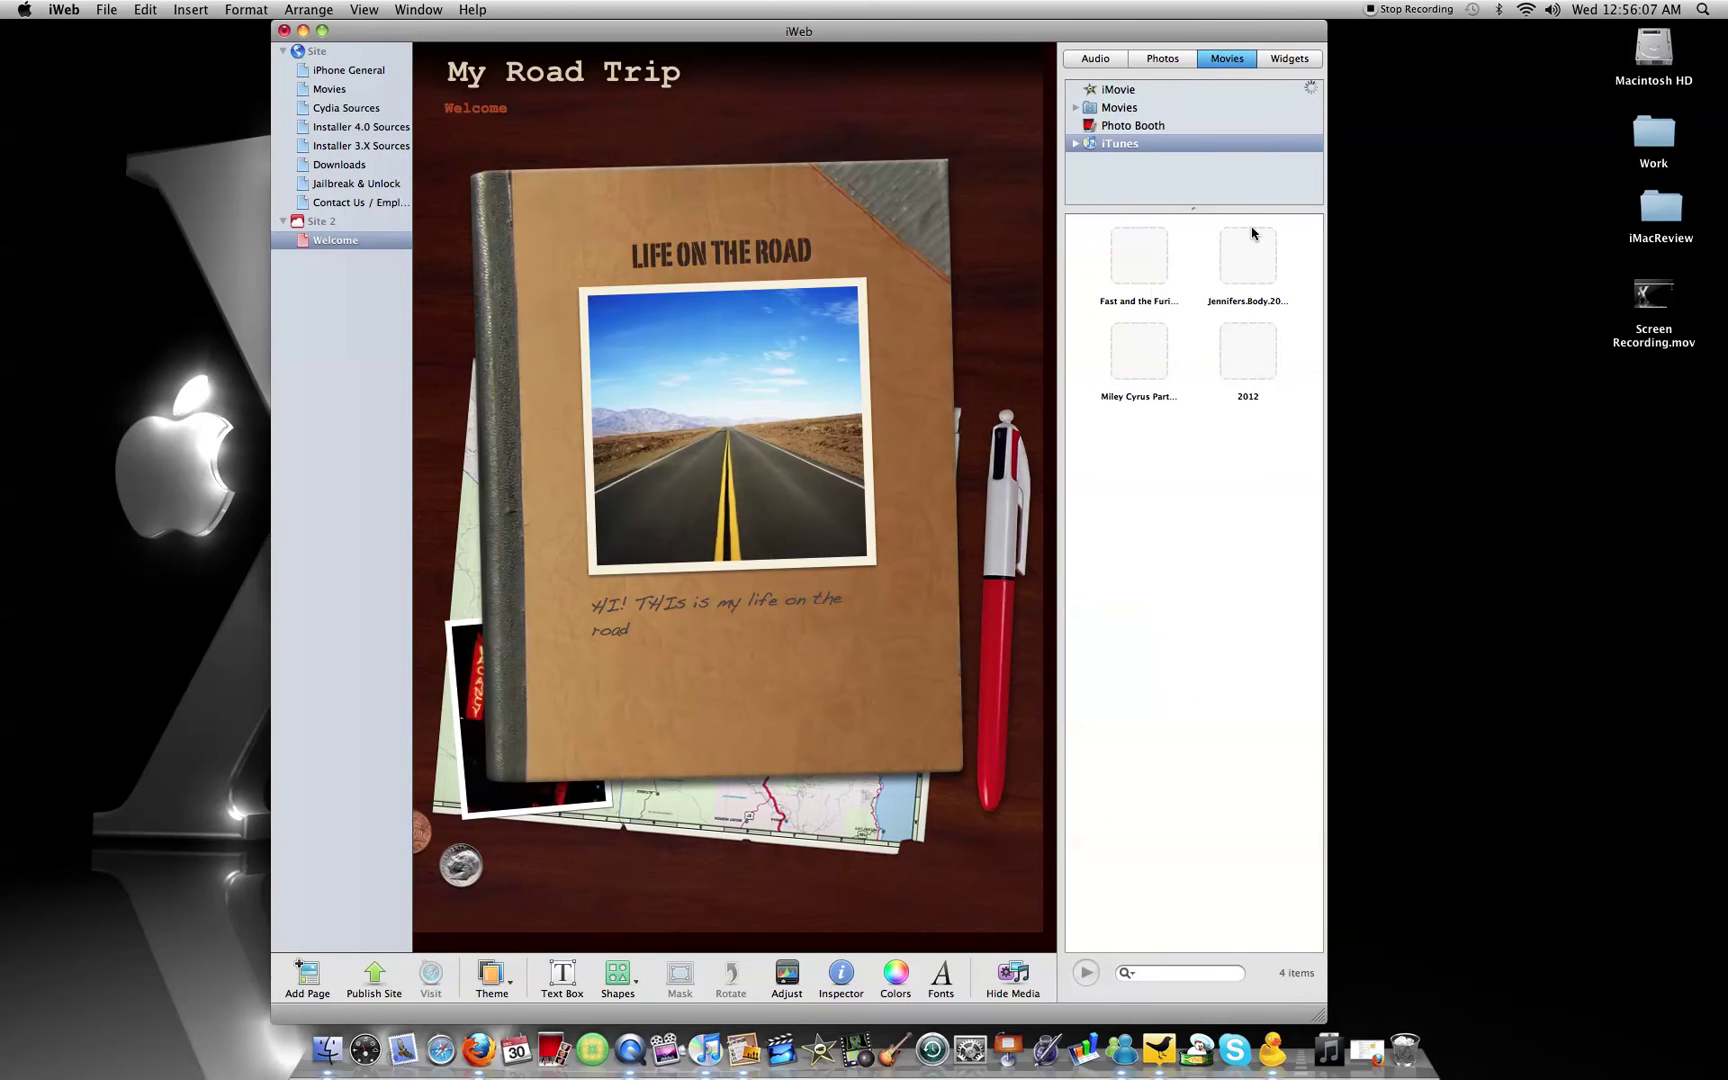
pyautogui.click(1289, 58)
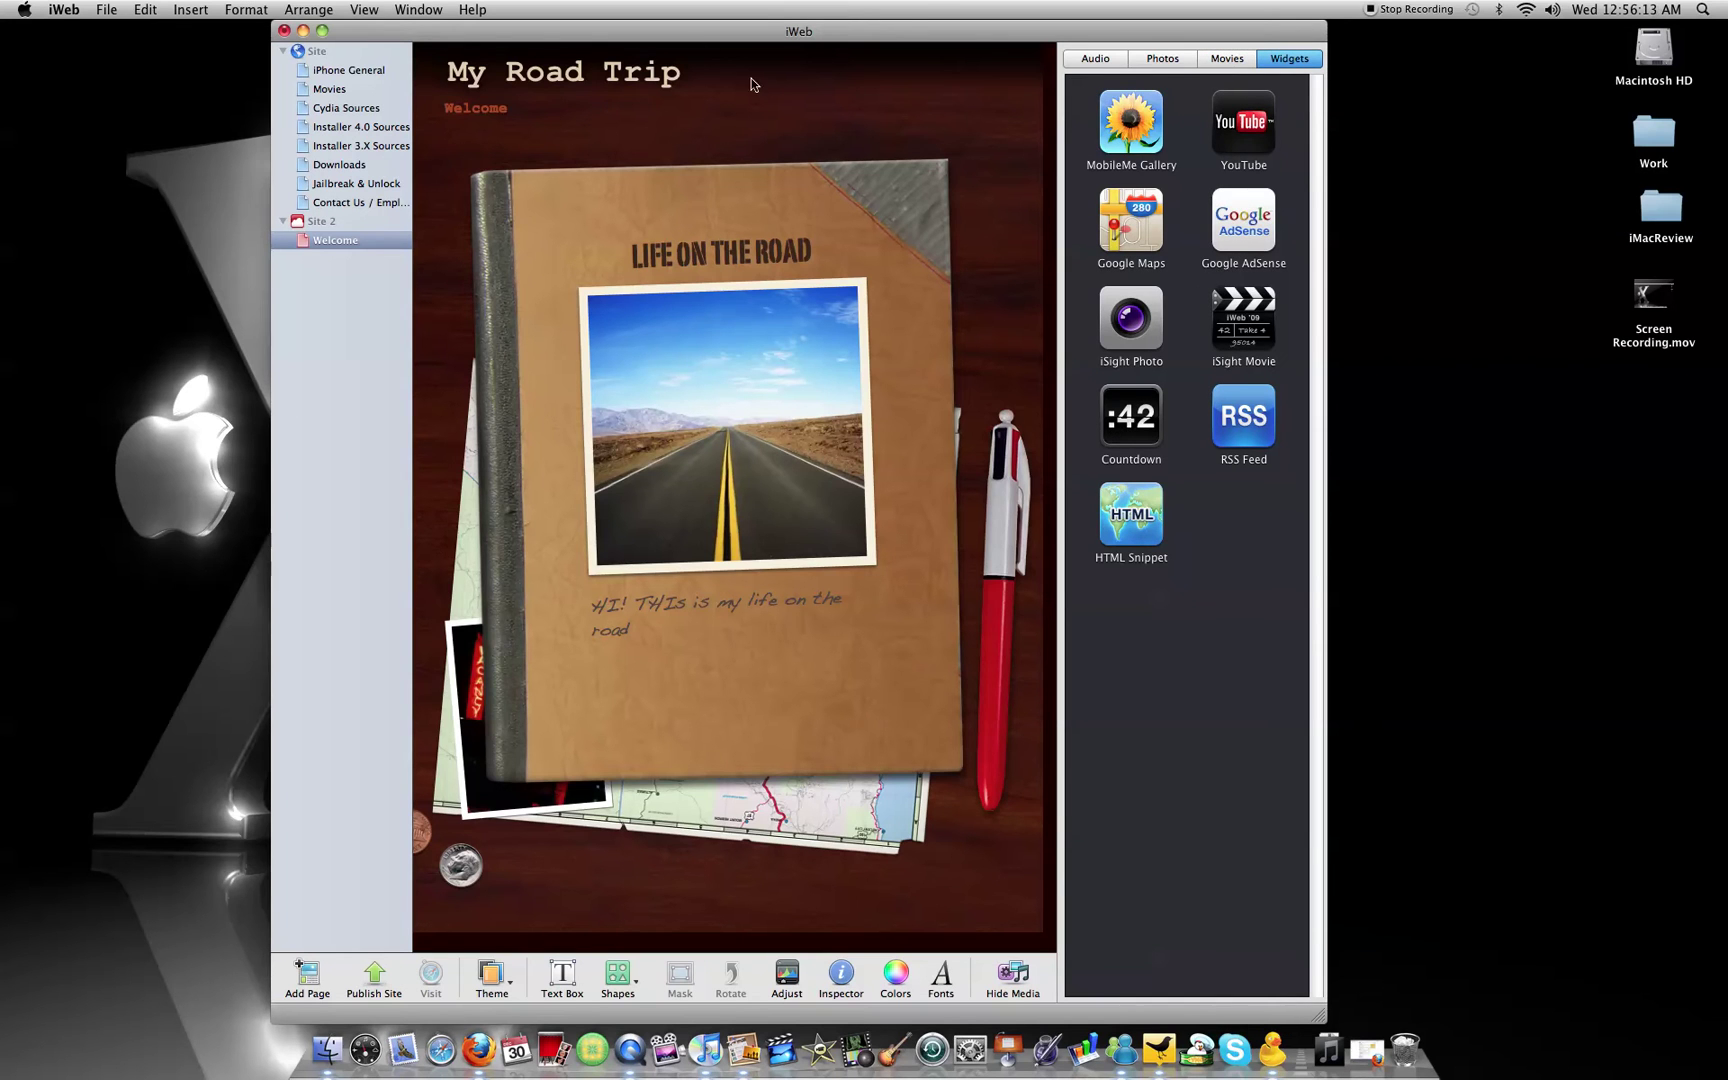
# - Add a Podcast page in the Darkroom theme, after previewing Elegant and Highlighter templates
pyautogui.click(110, 9)
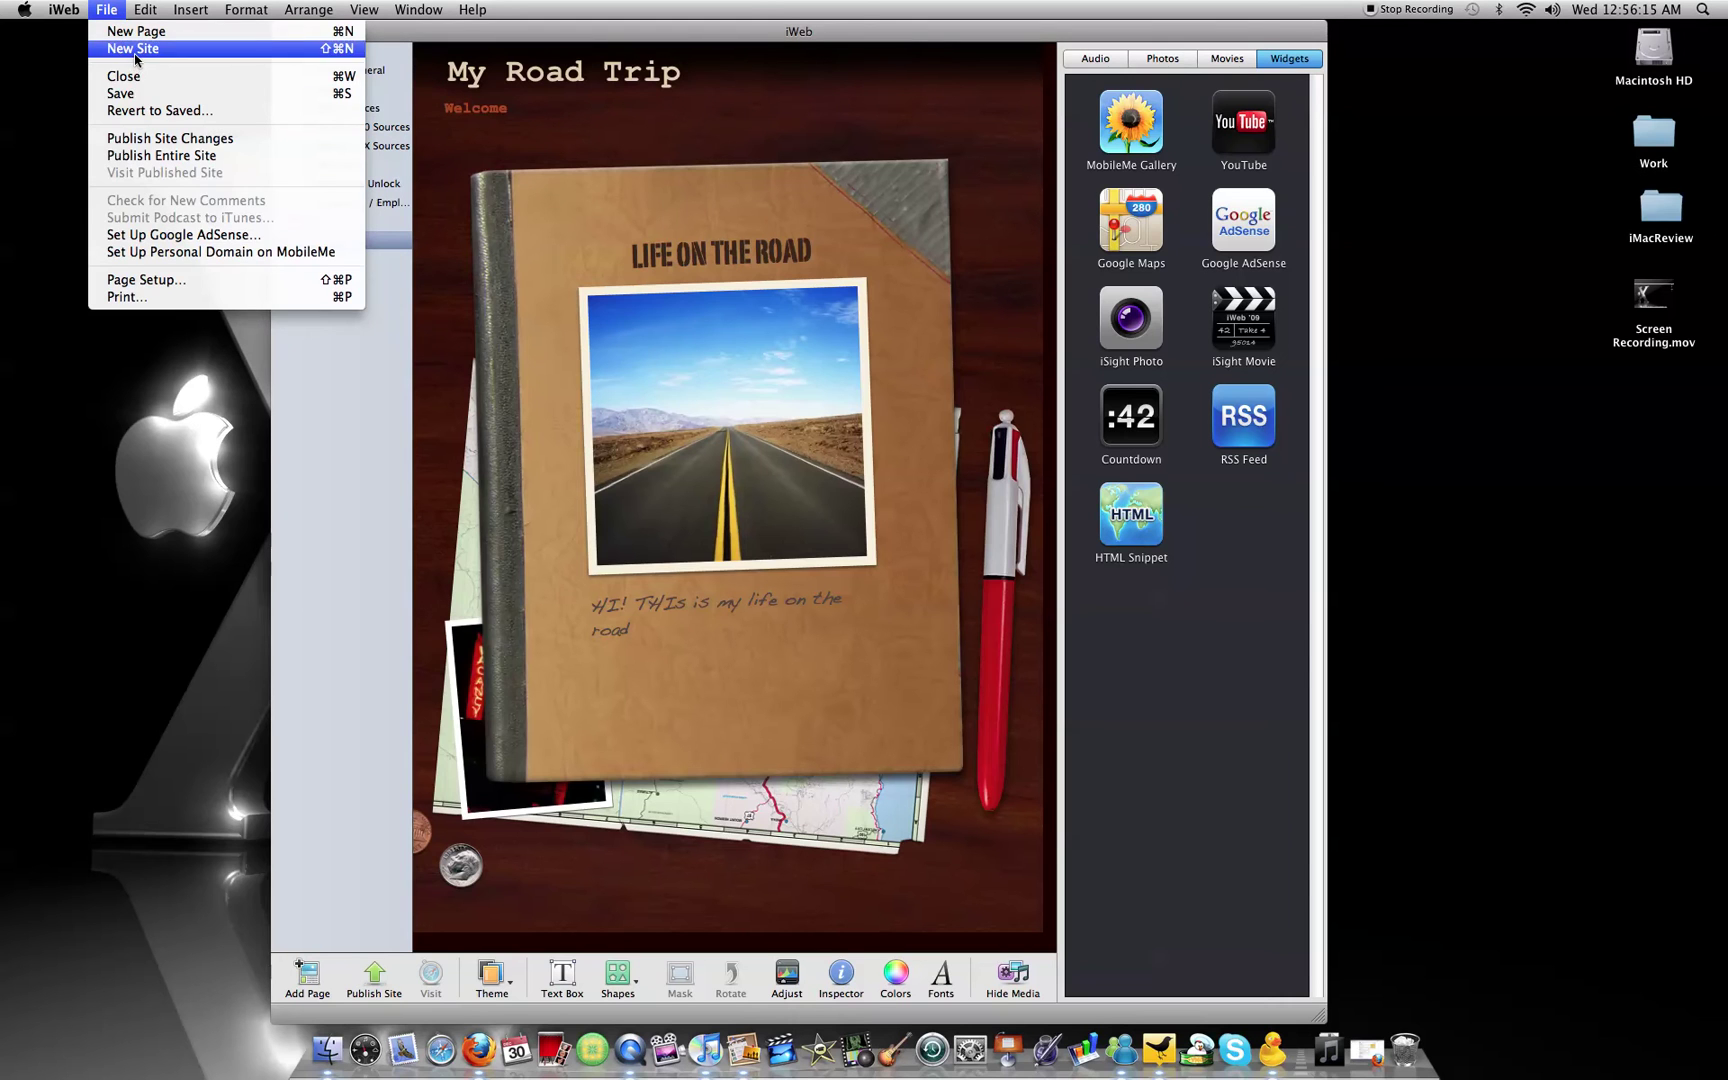
pyautogui.click(140, 32)
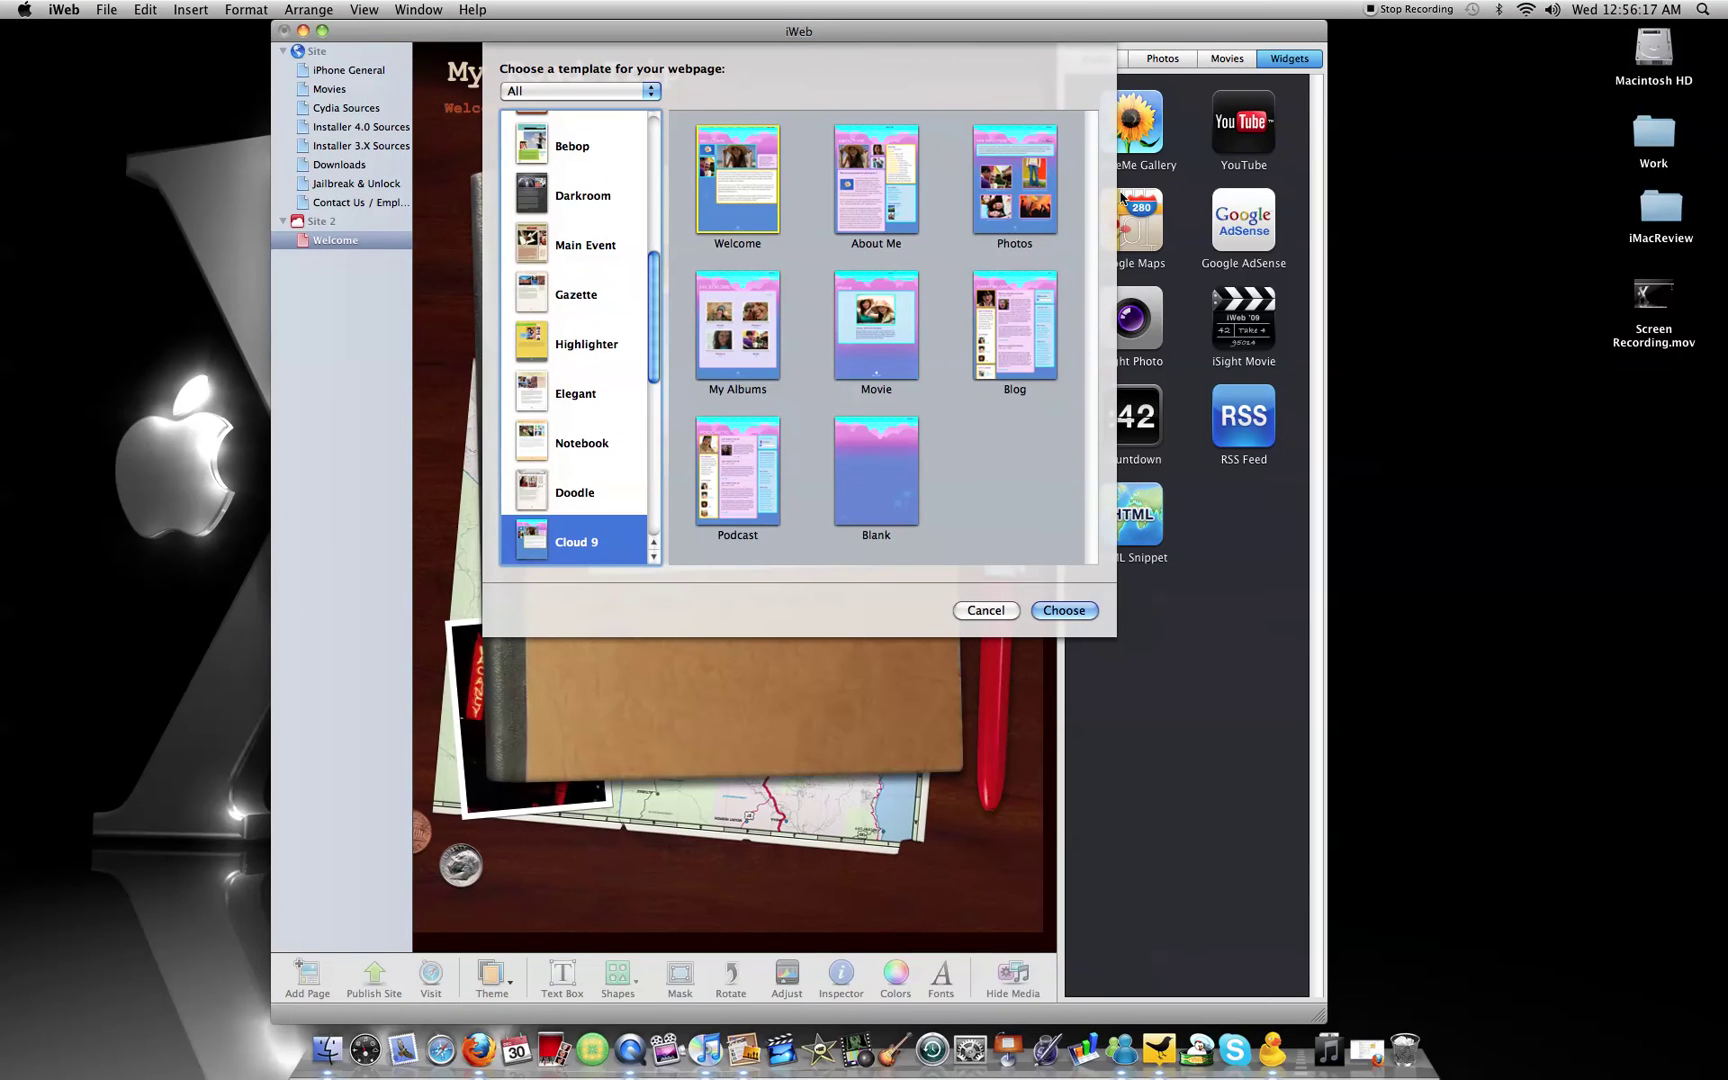
pyautogui.click(593, 400)
pyautogui.click(595, 342)
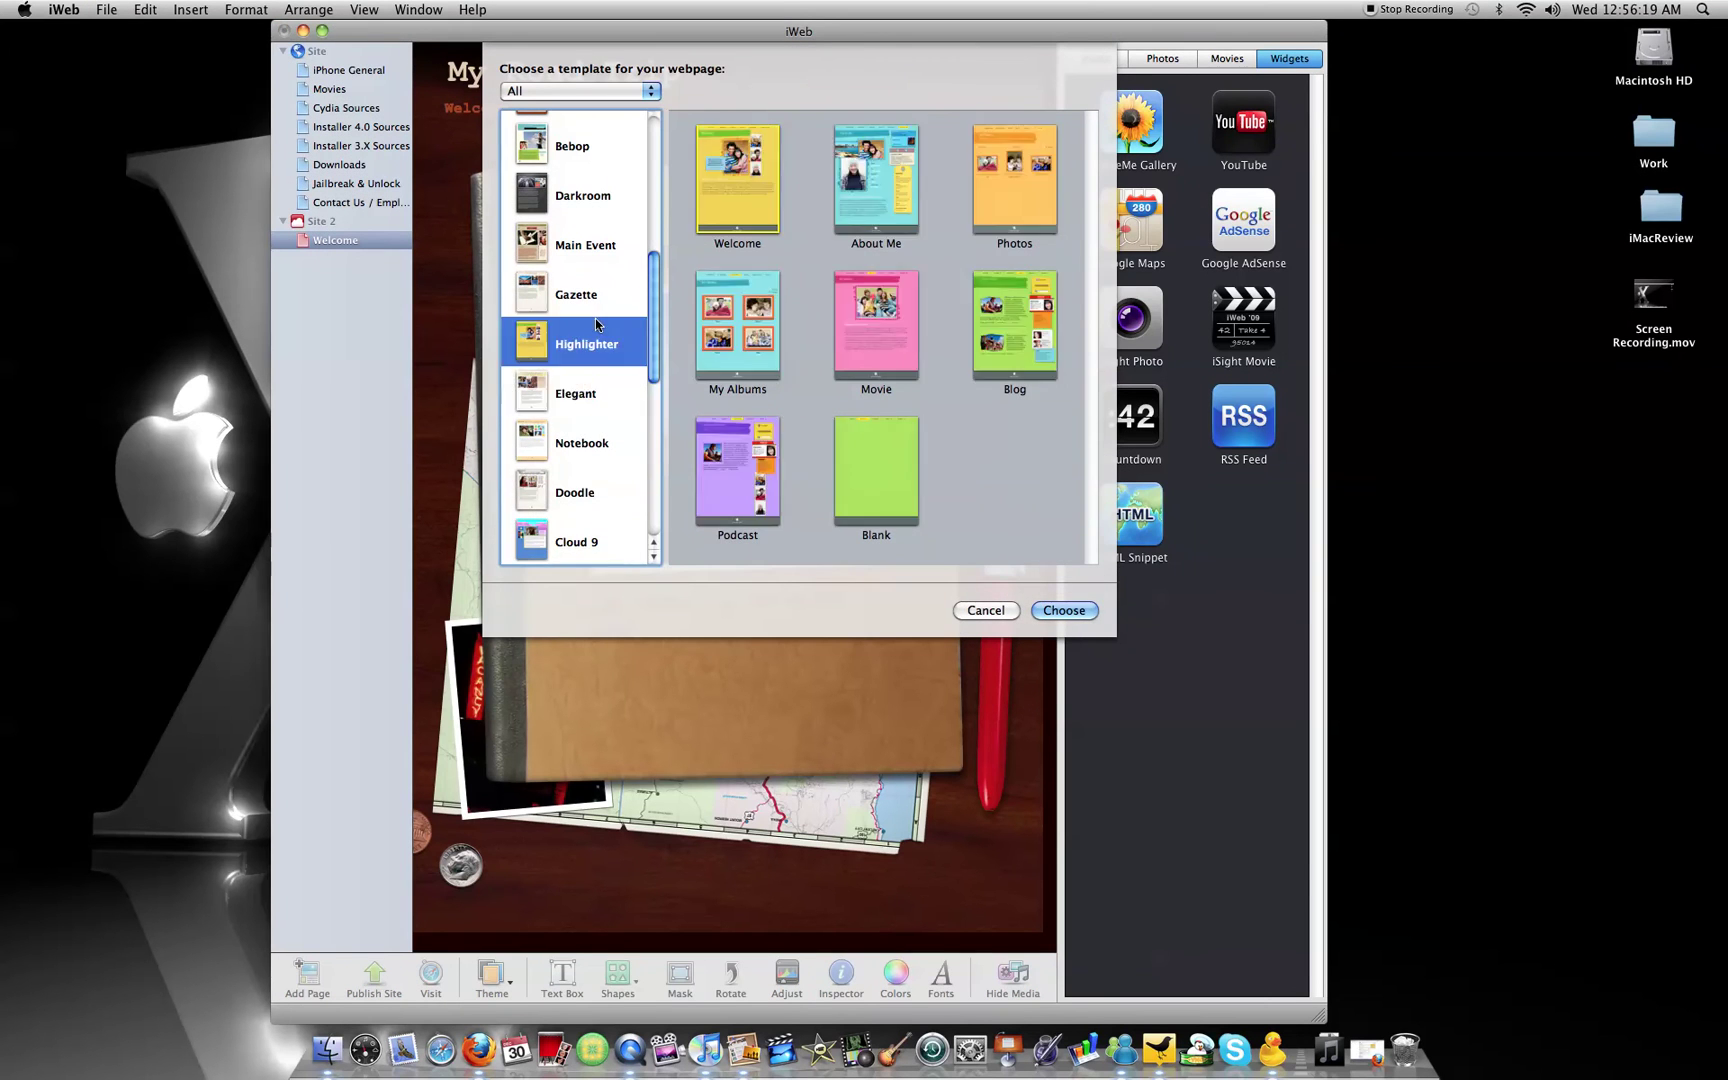
pyautogui.click(589, 212)
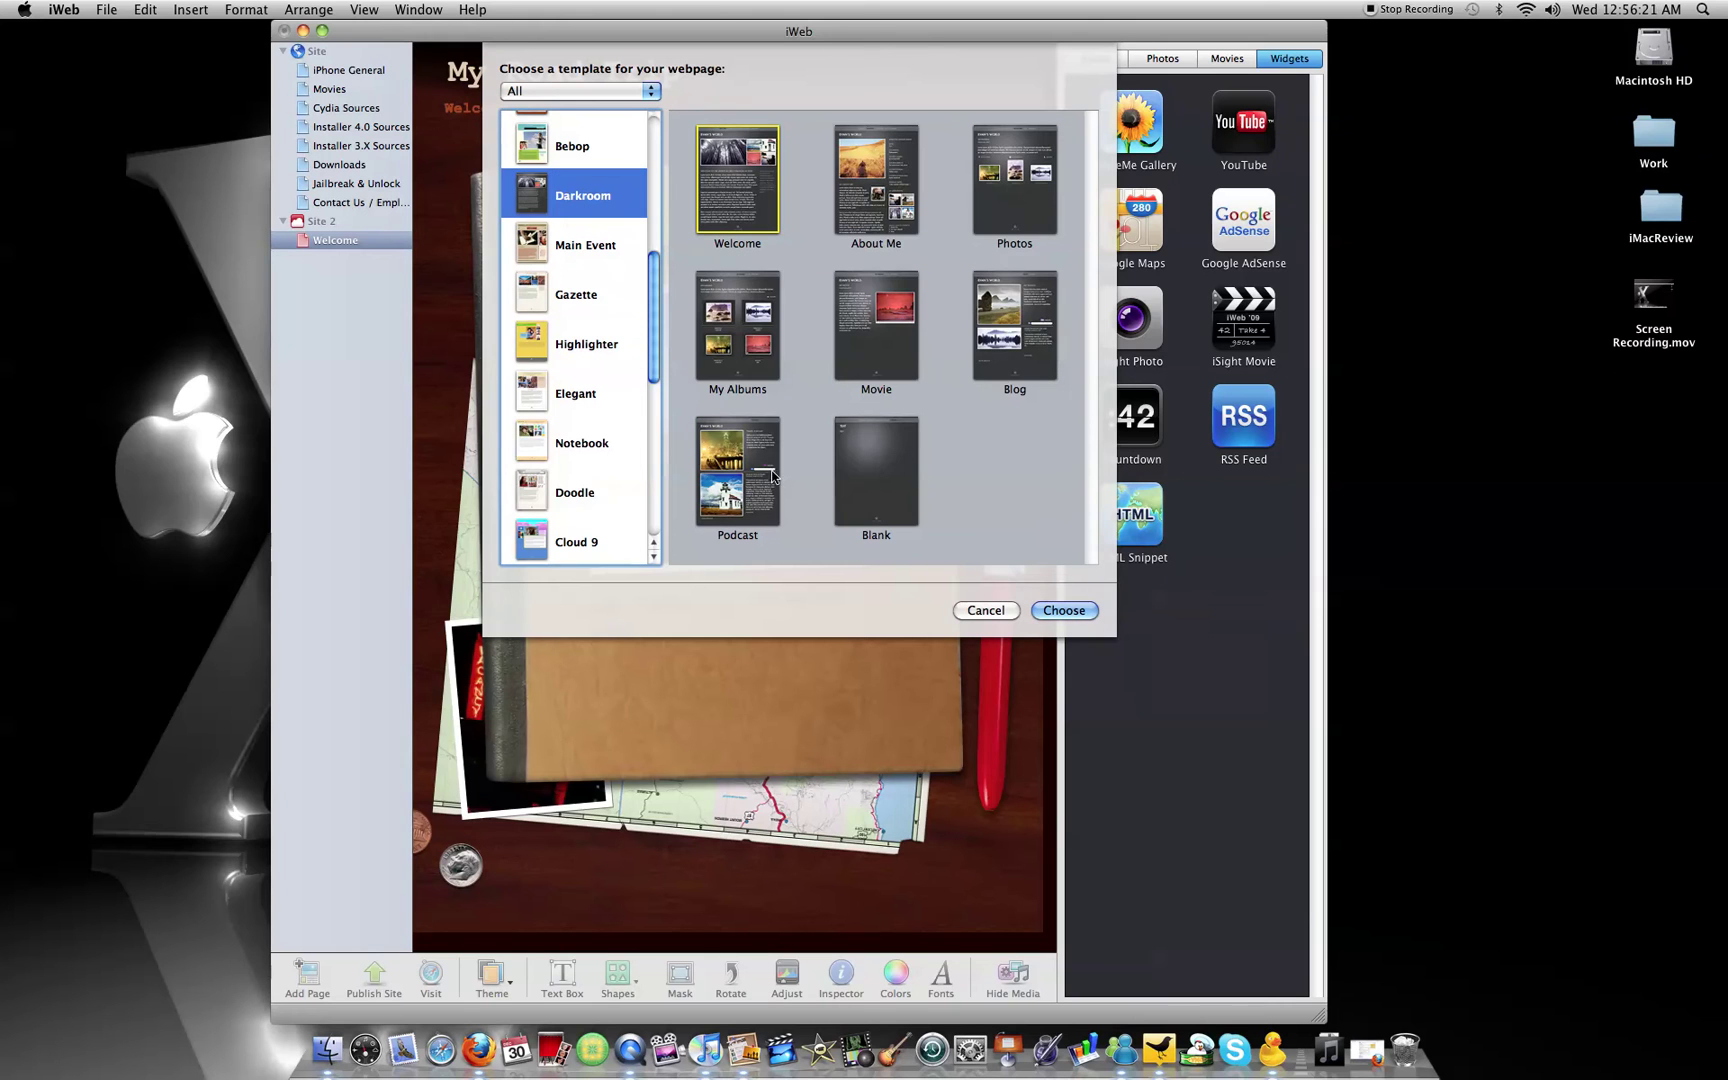
pyautogui.click(752, 512)
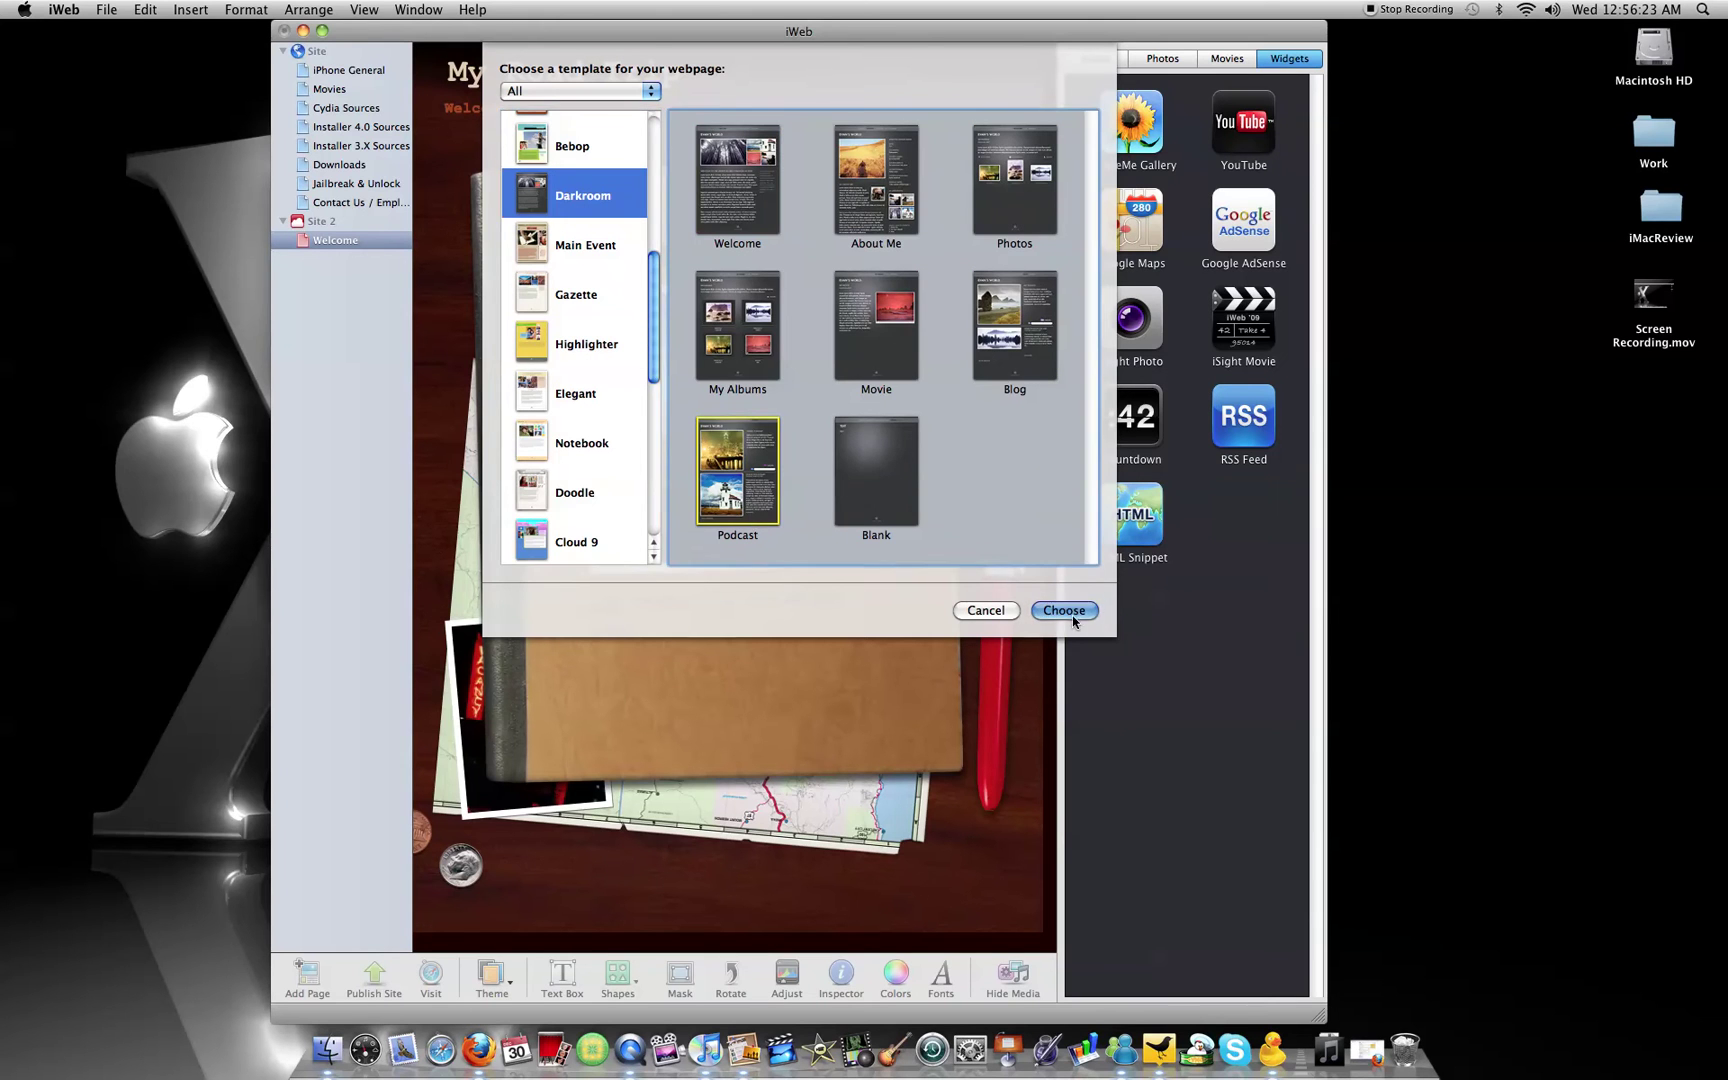
pyautogui.click(1064, 612)
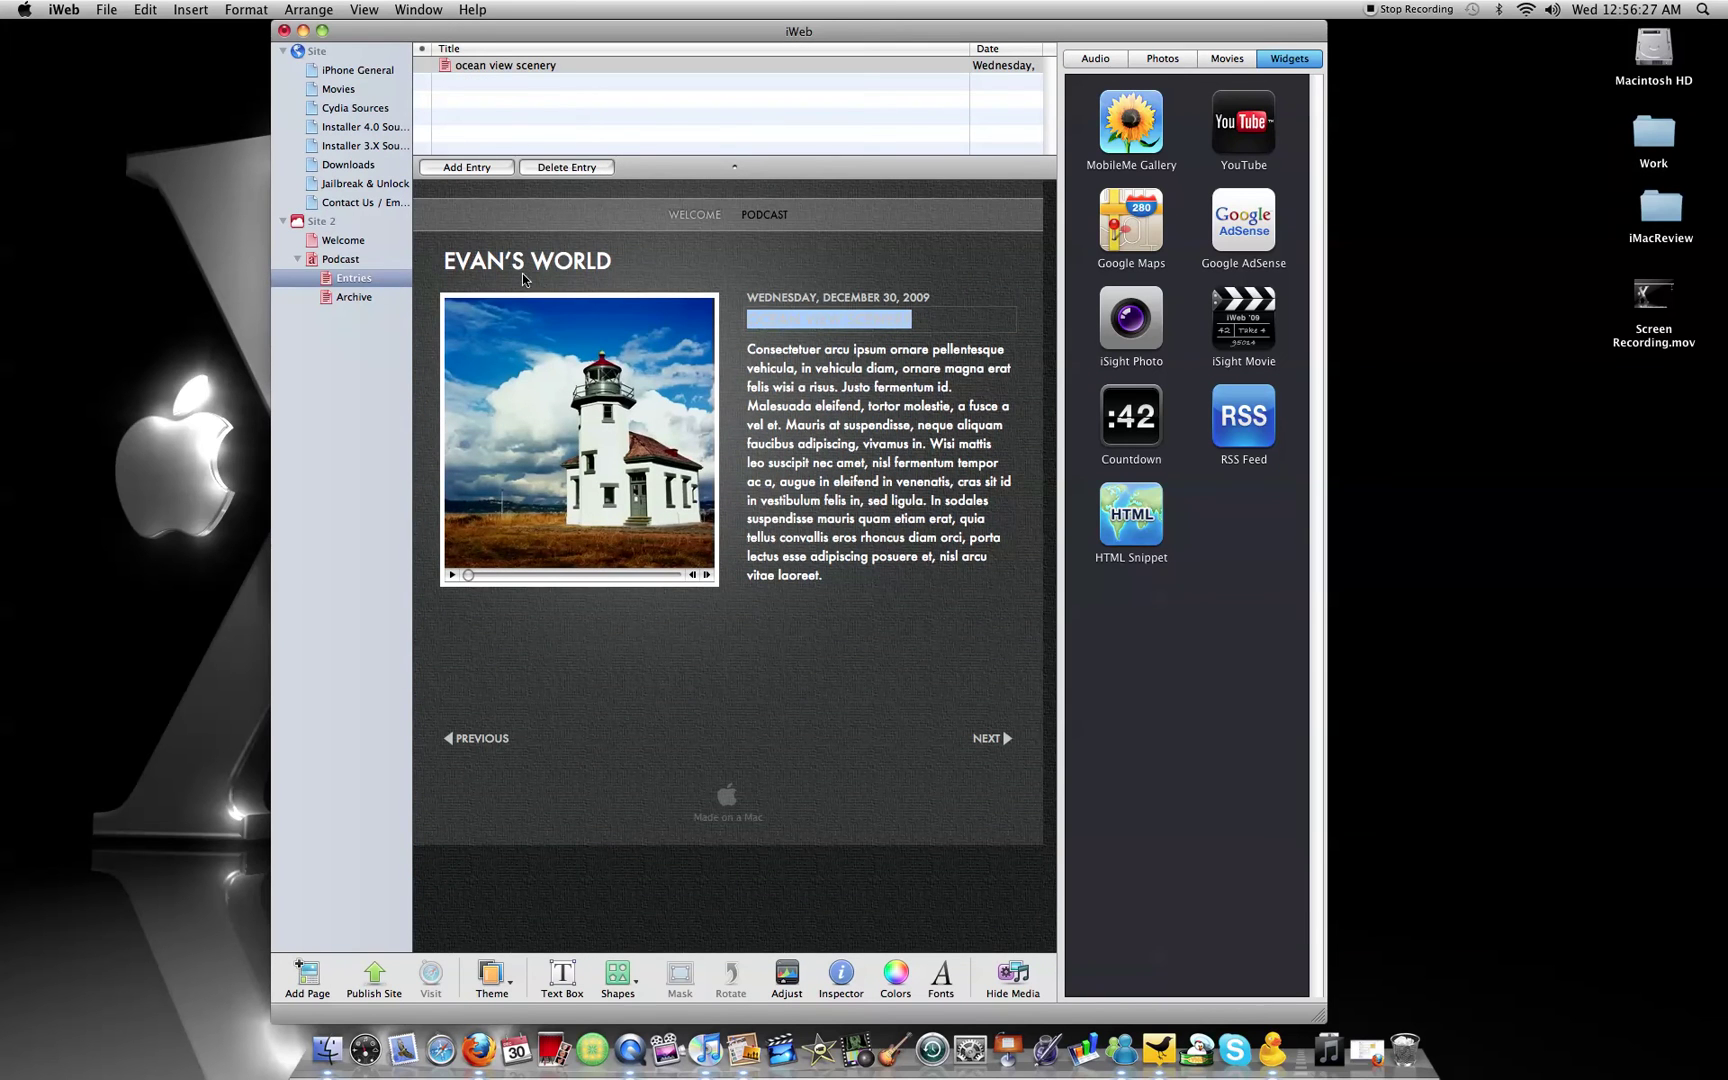
# - Replace the podcast entry's placeholder body text with 'HIedit'
pyautogui.click(748, 425)
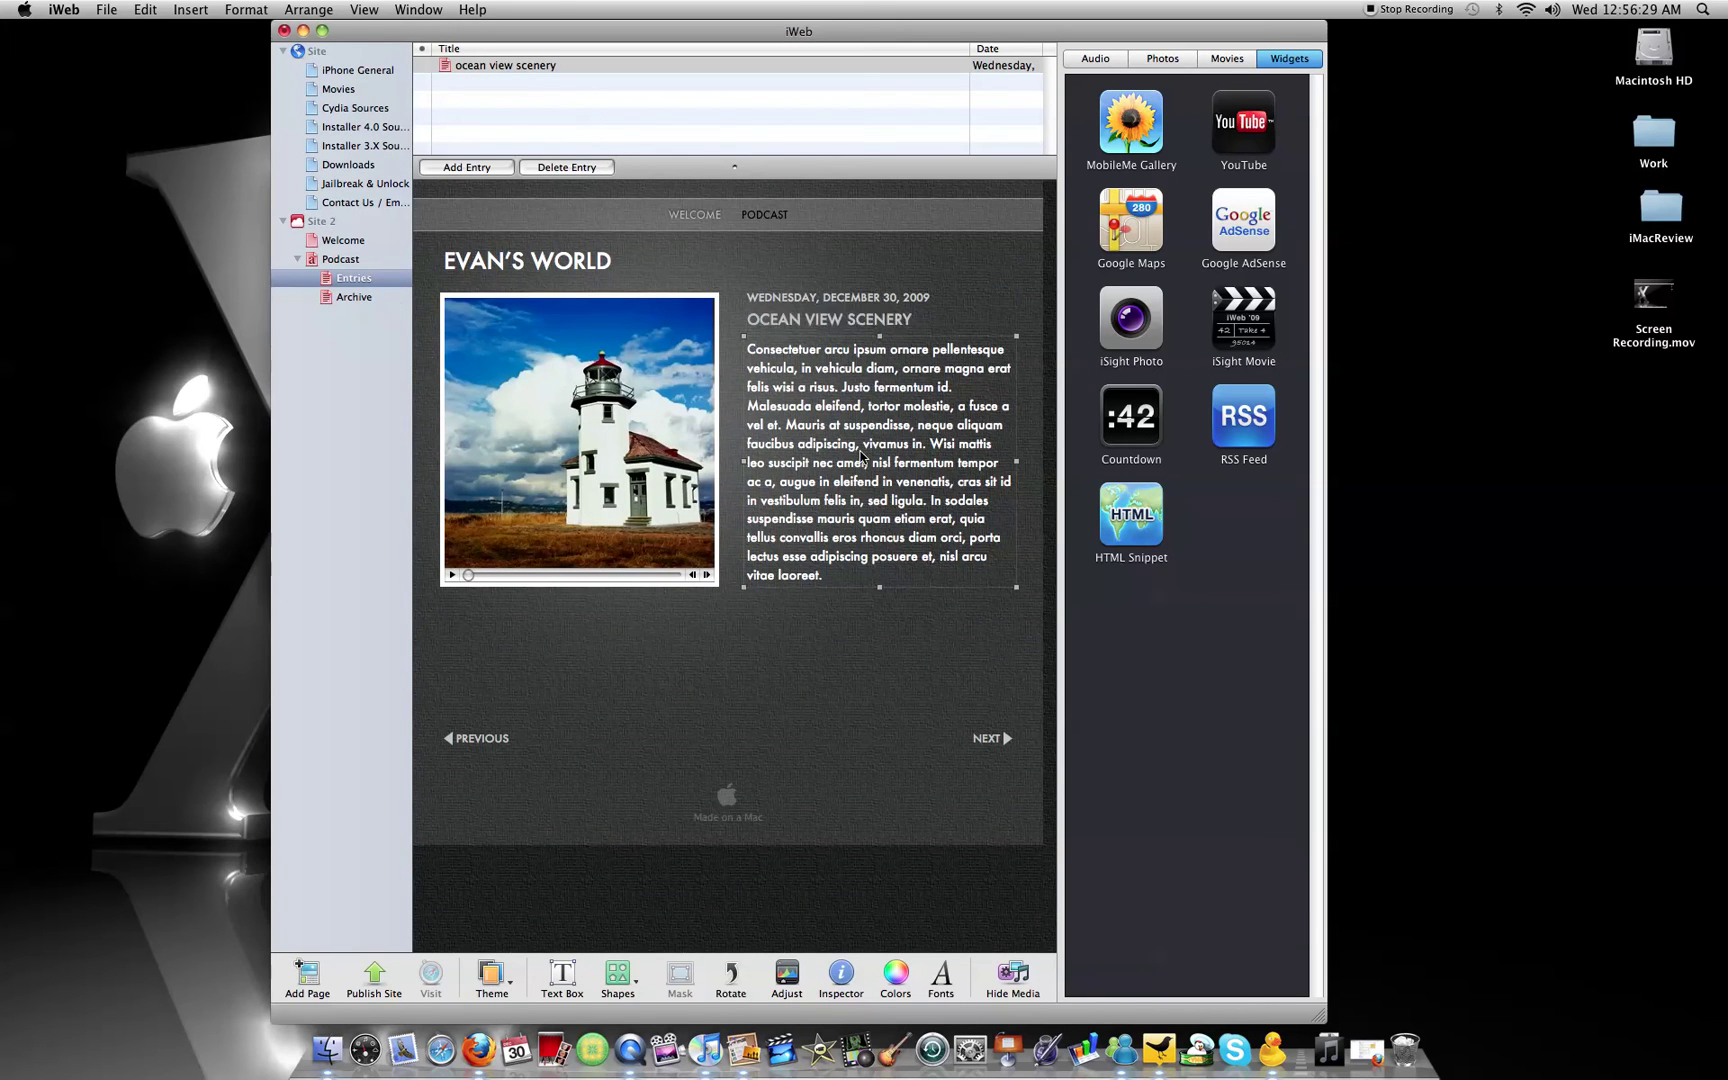
pyautogui.write('HI 9EDOT')
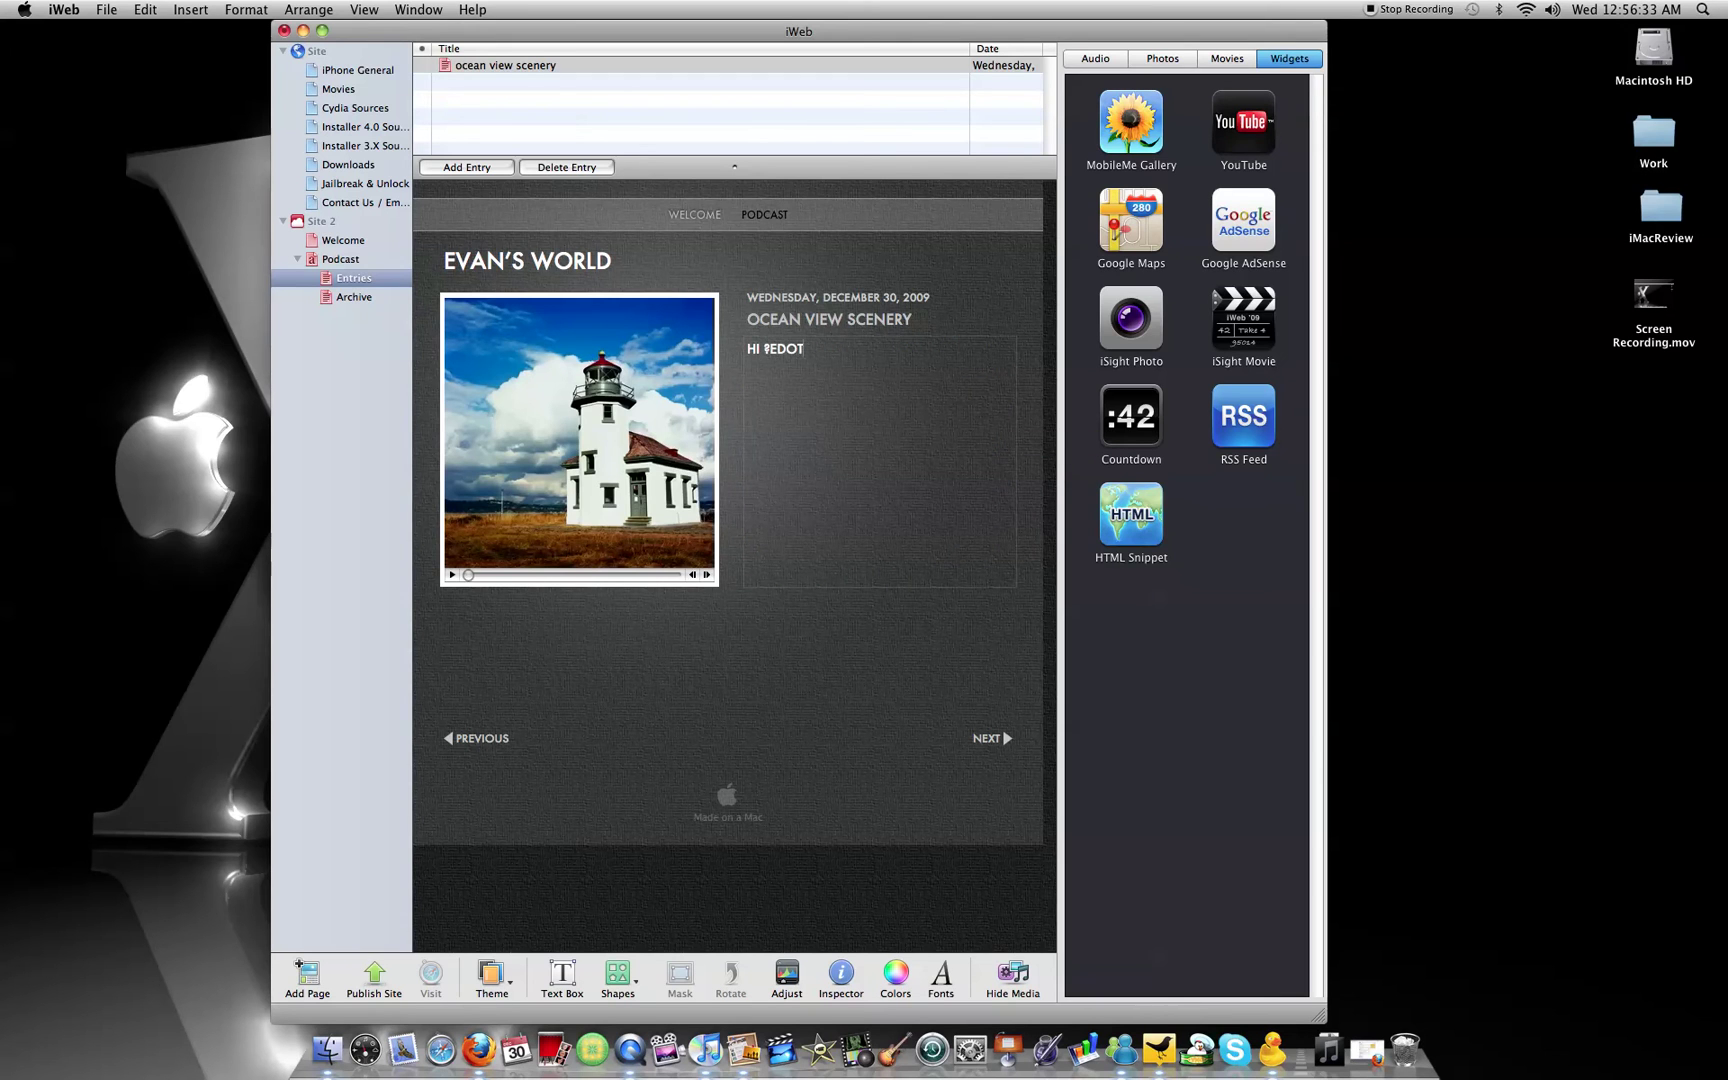
pyautogui.press('BackSpace')
pyautogui.press('BackSpace')
pyautogui.press('BackSpace')
pyautogui.write('edit')
# - Delete the Made on a Mac footer badge from the podcast page
pyautogui.click(522, 441)
pyautogui.click(727, 798)
pyautogui.press('Delete')
pyautogui.click(620, 976)
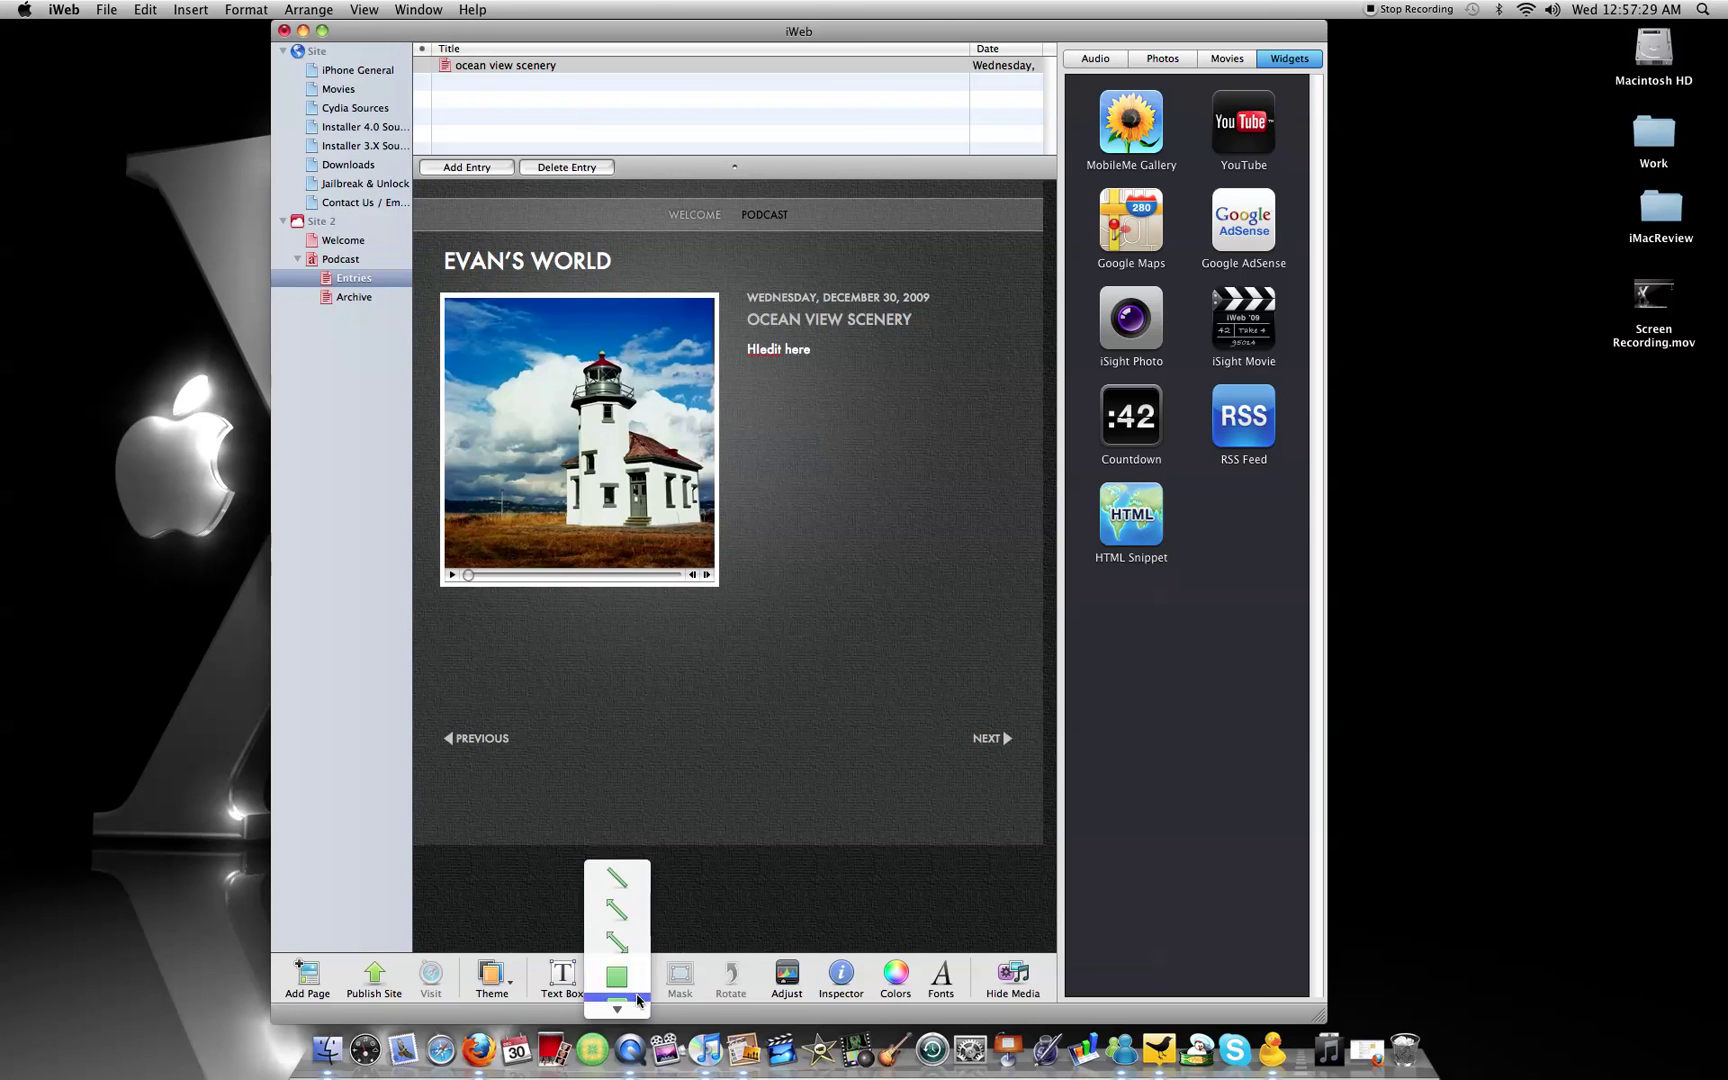
pyautogui.click(806, 841)
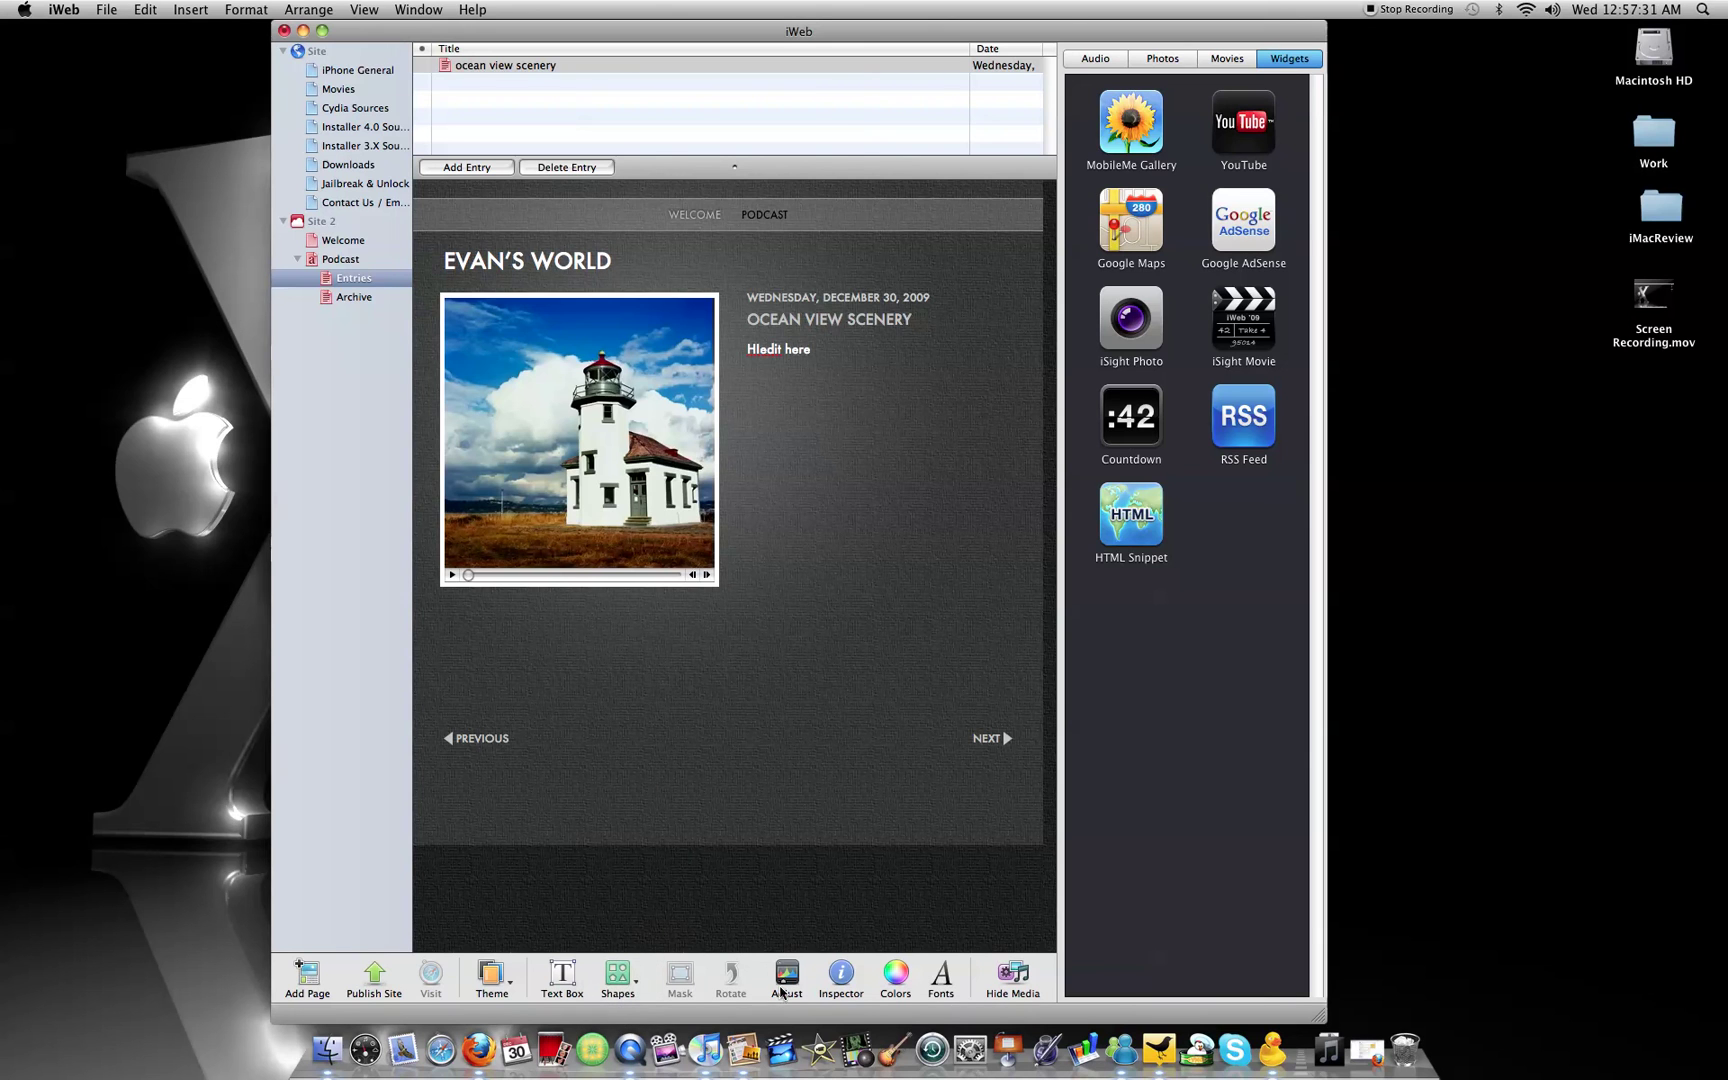
pyautogui.click(1012, 985)
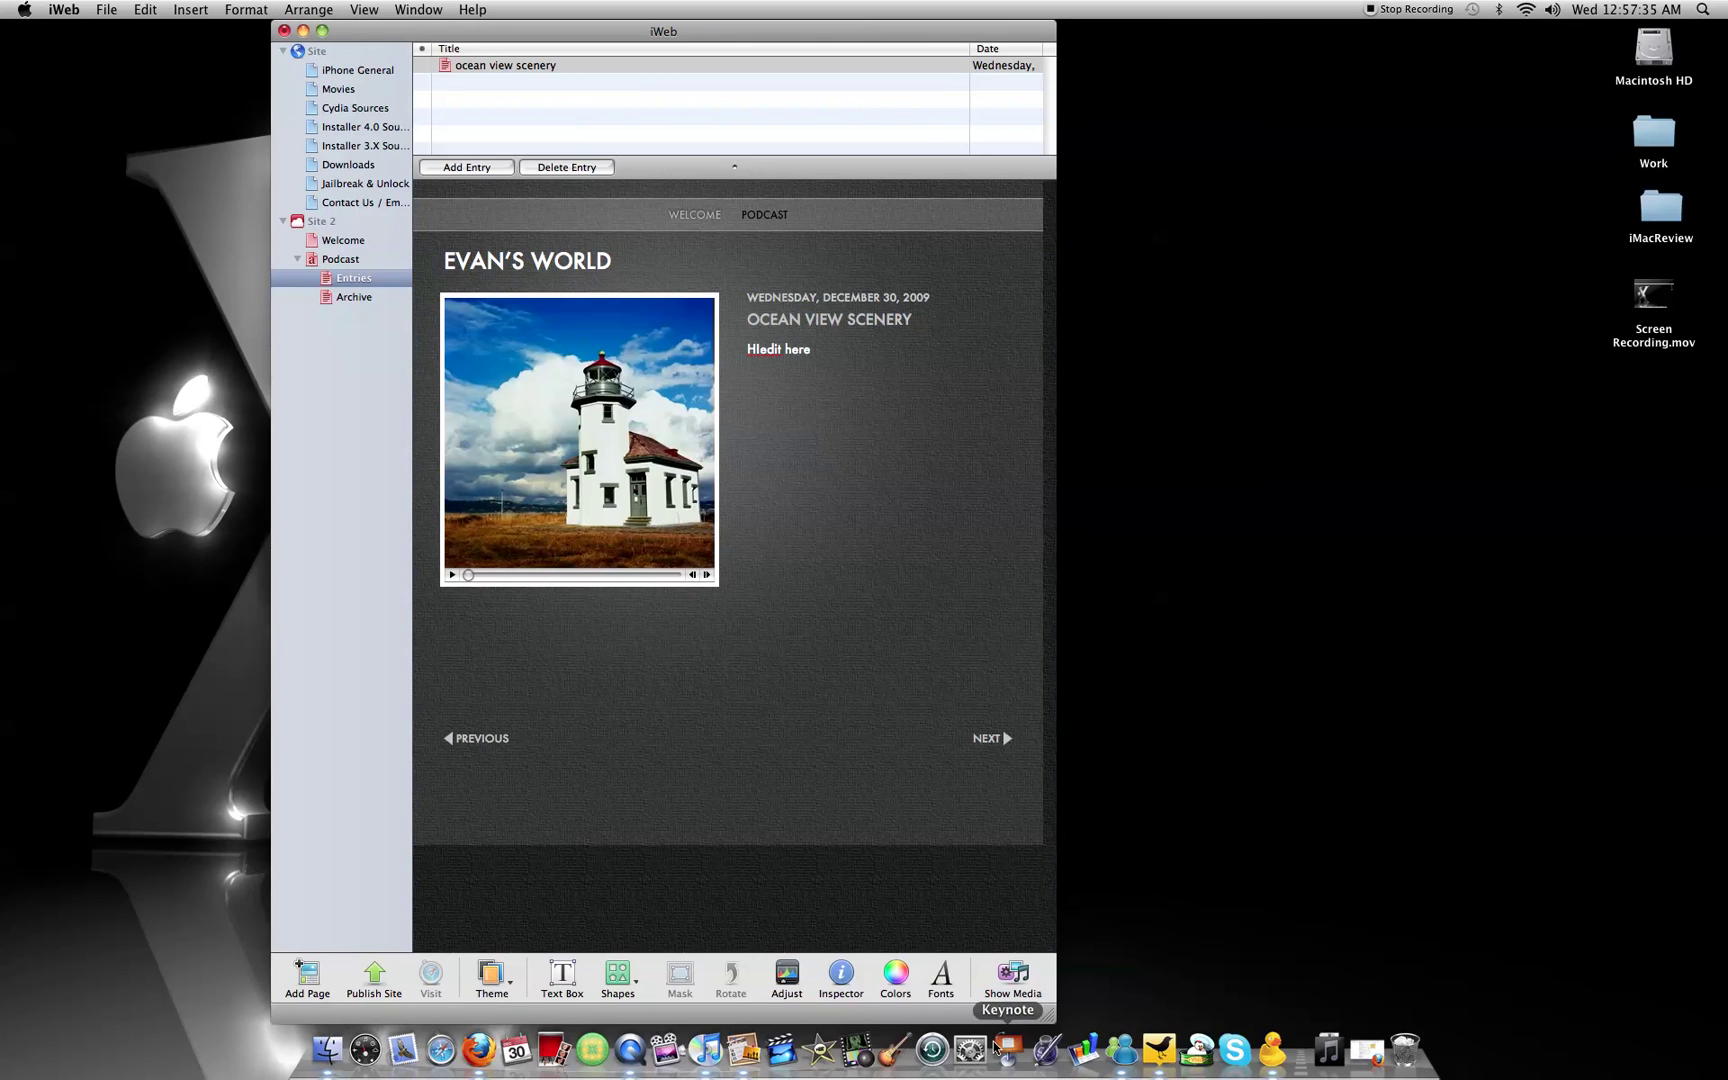
pyautogui.click(1012, 975)
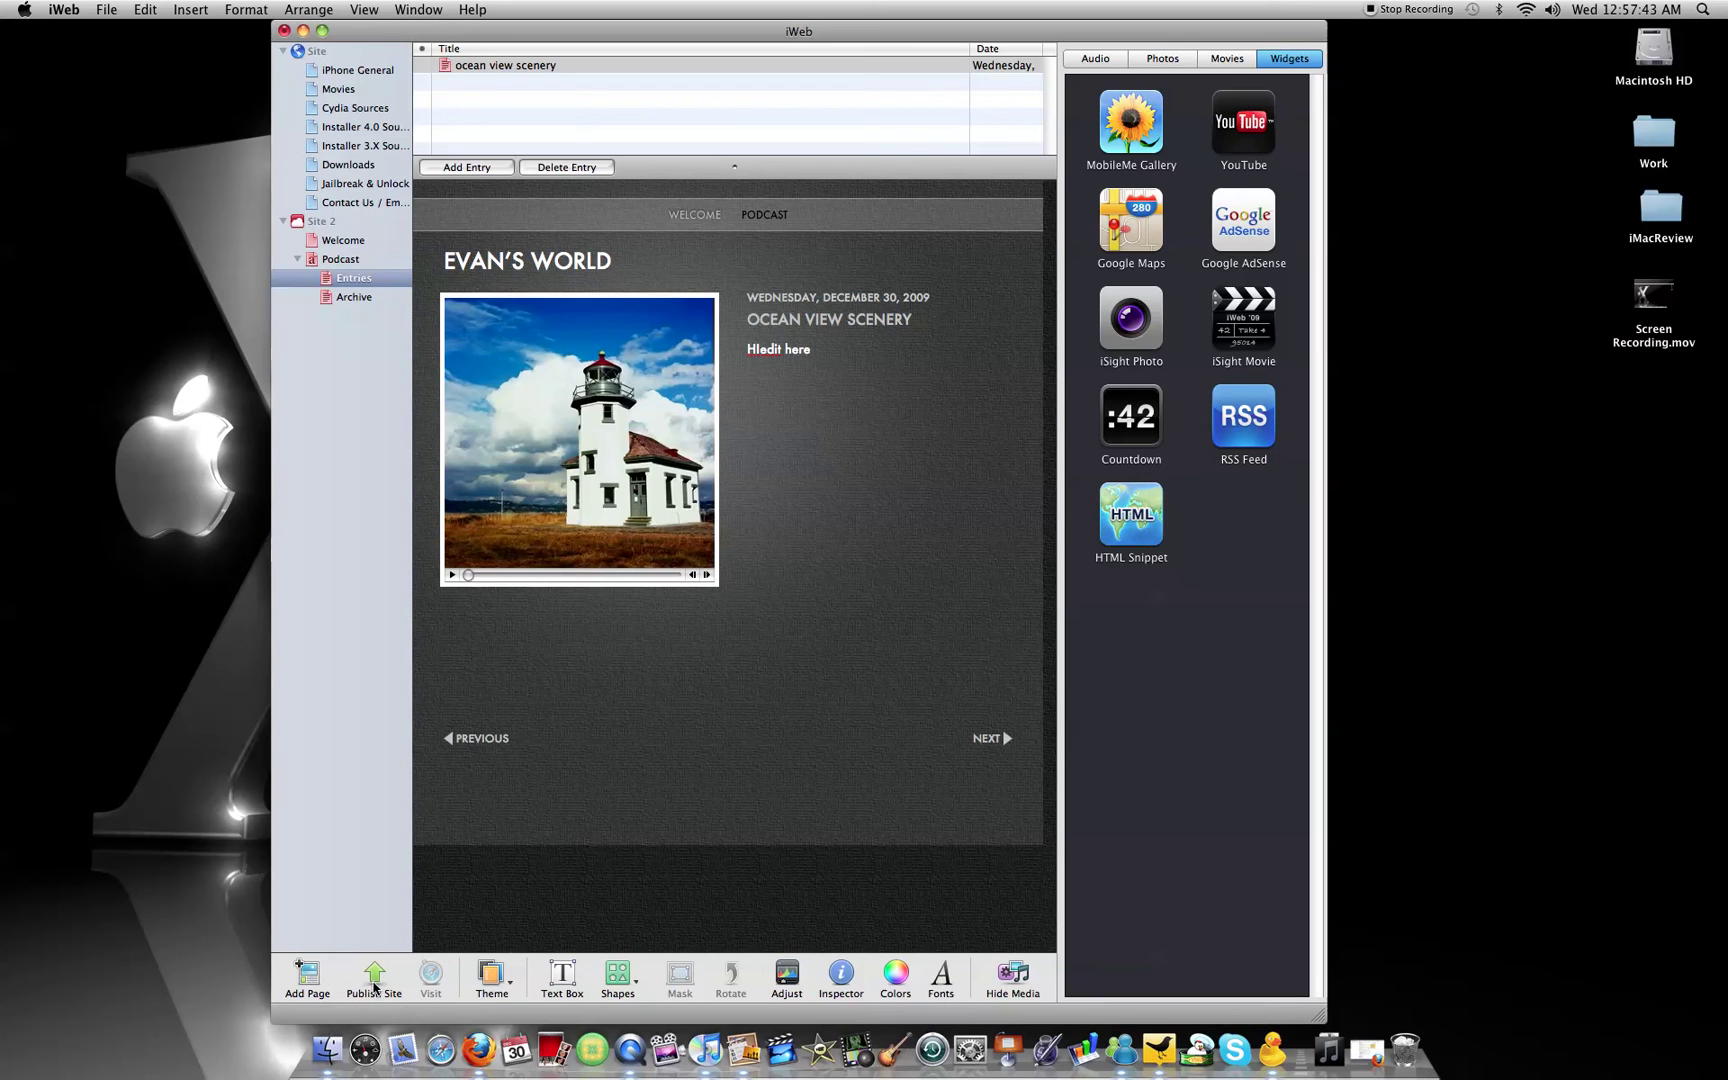
# - Apply Cloud 9 to the podcast page, then settle on the Main Event theme
pyautogui.click(490, 984)
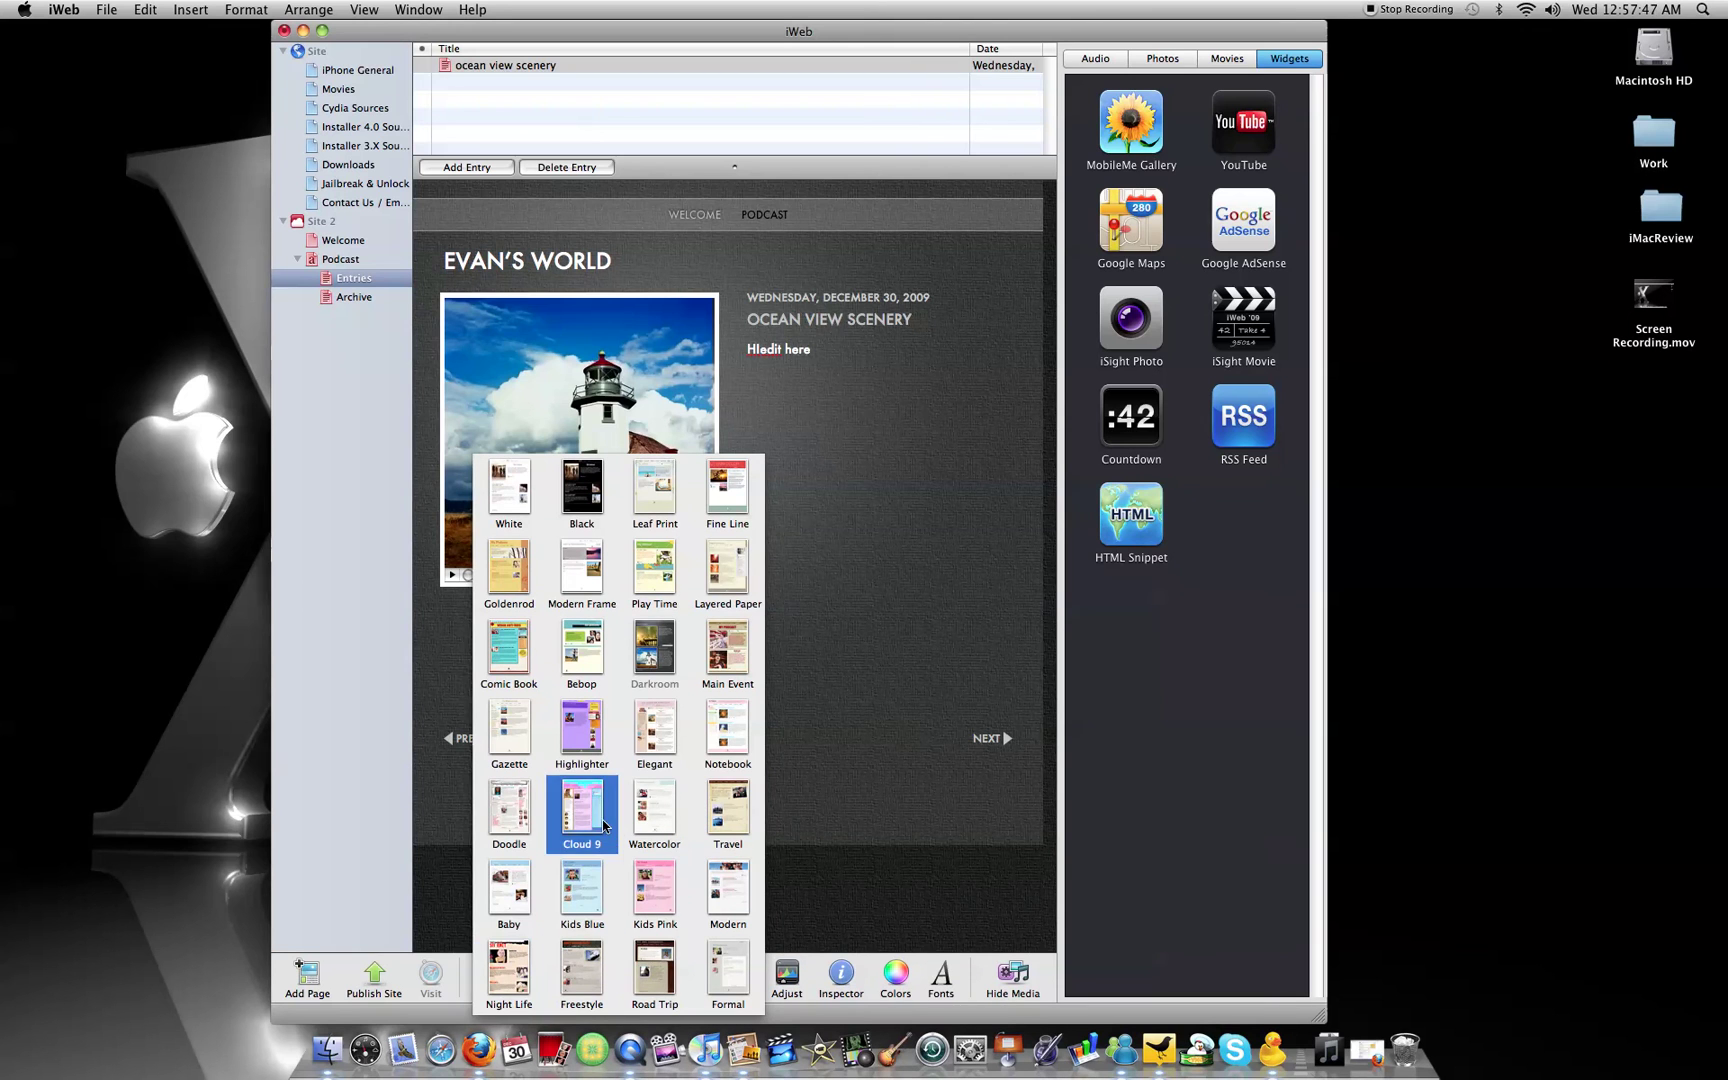
pyautogui.click(617, 908)
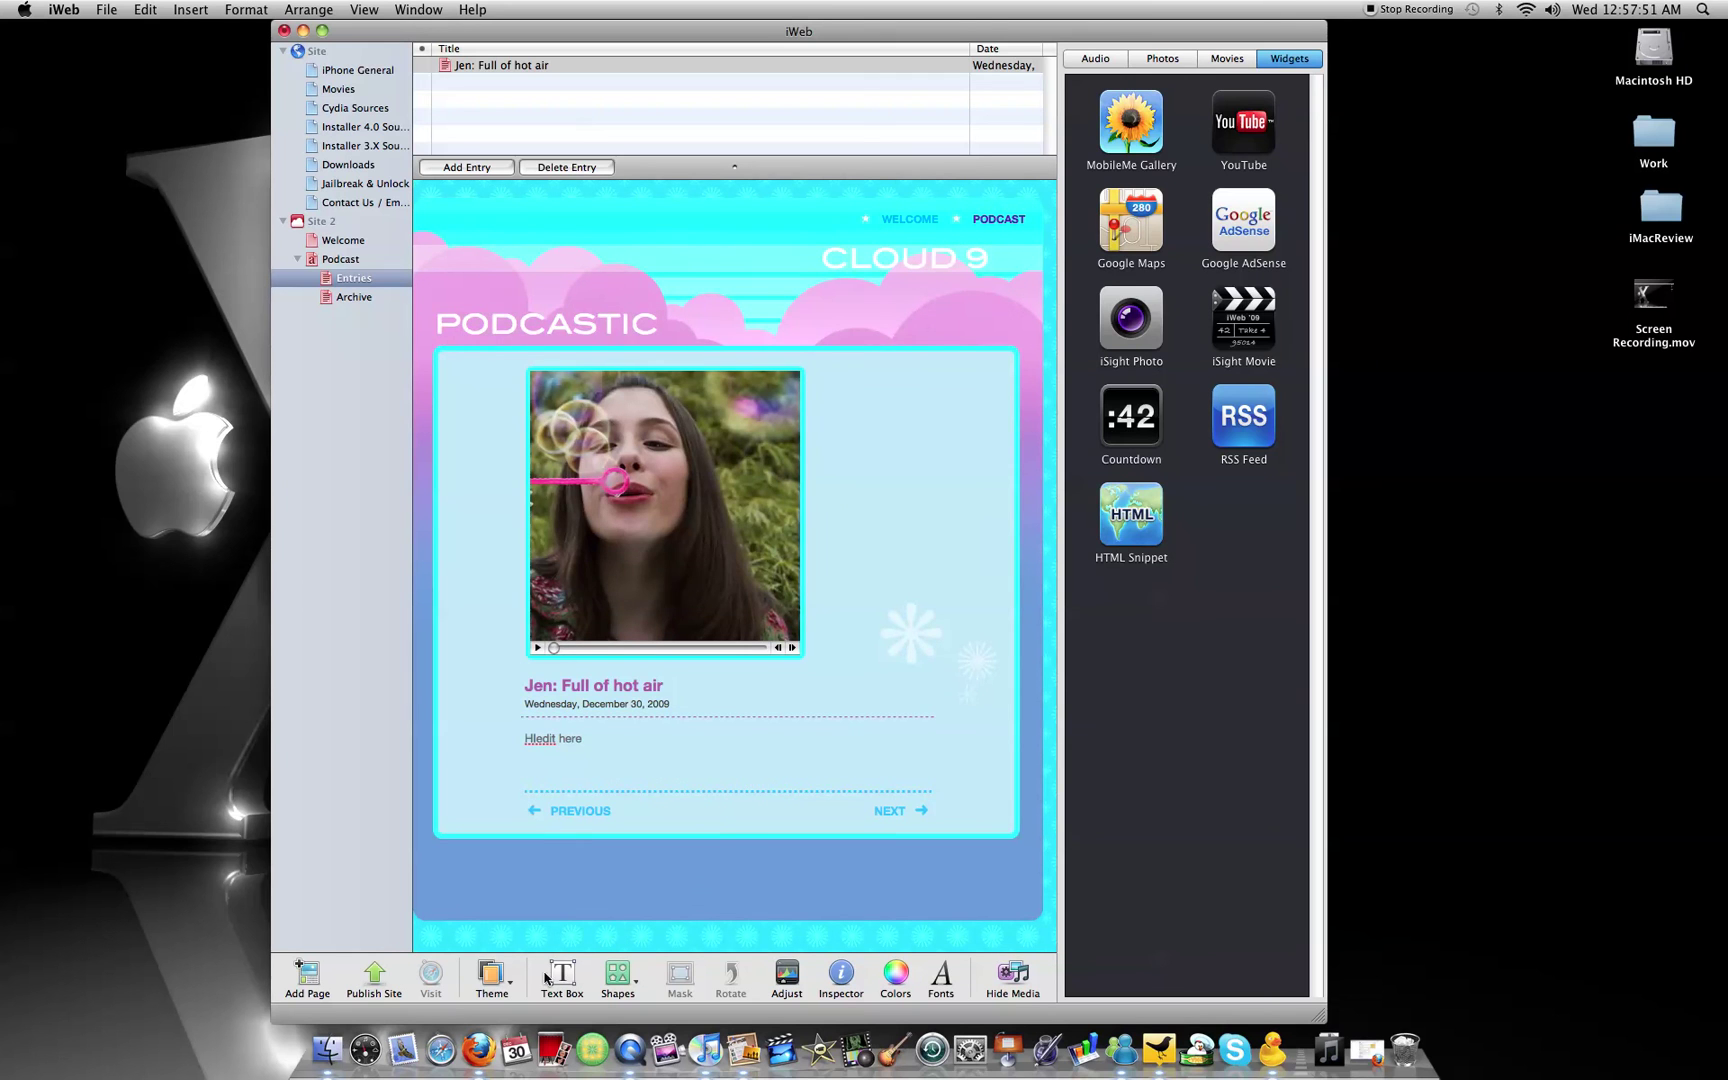
pyautogui.click(494, 978)
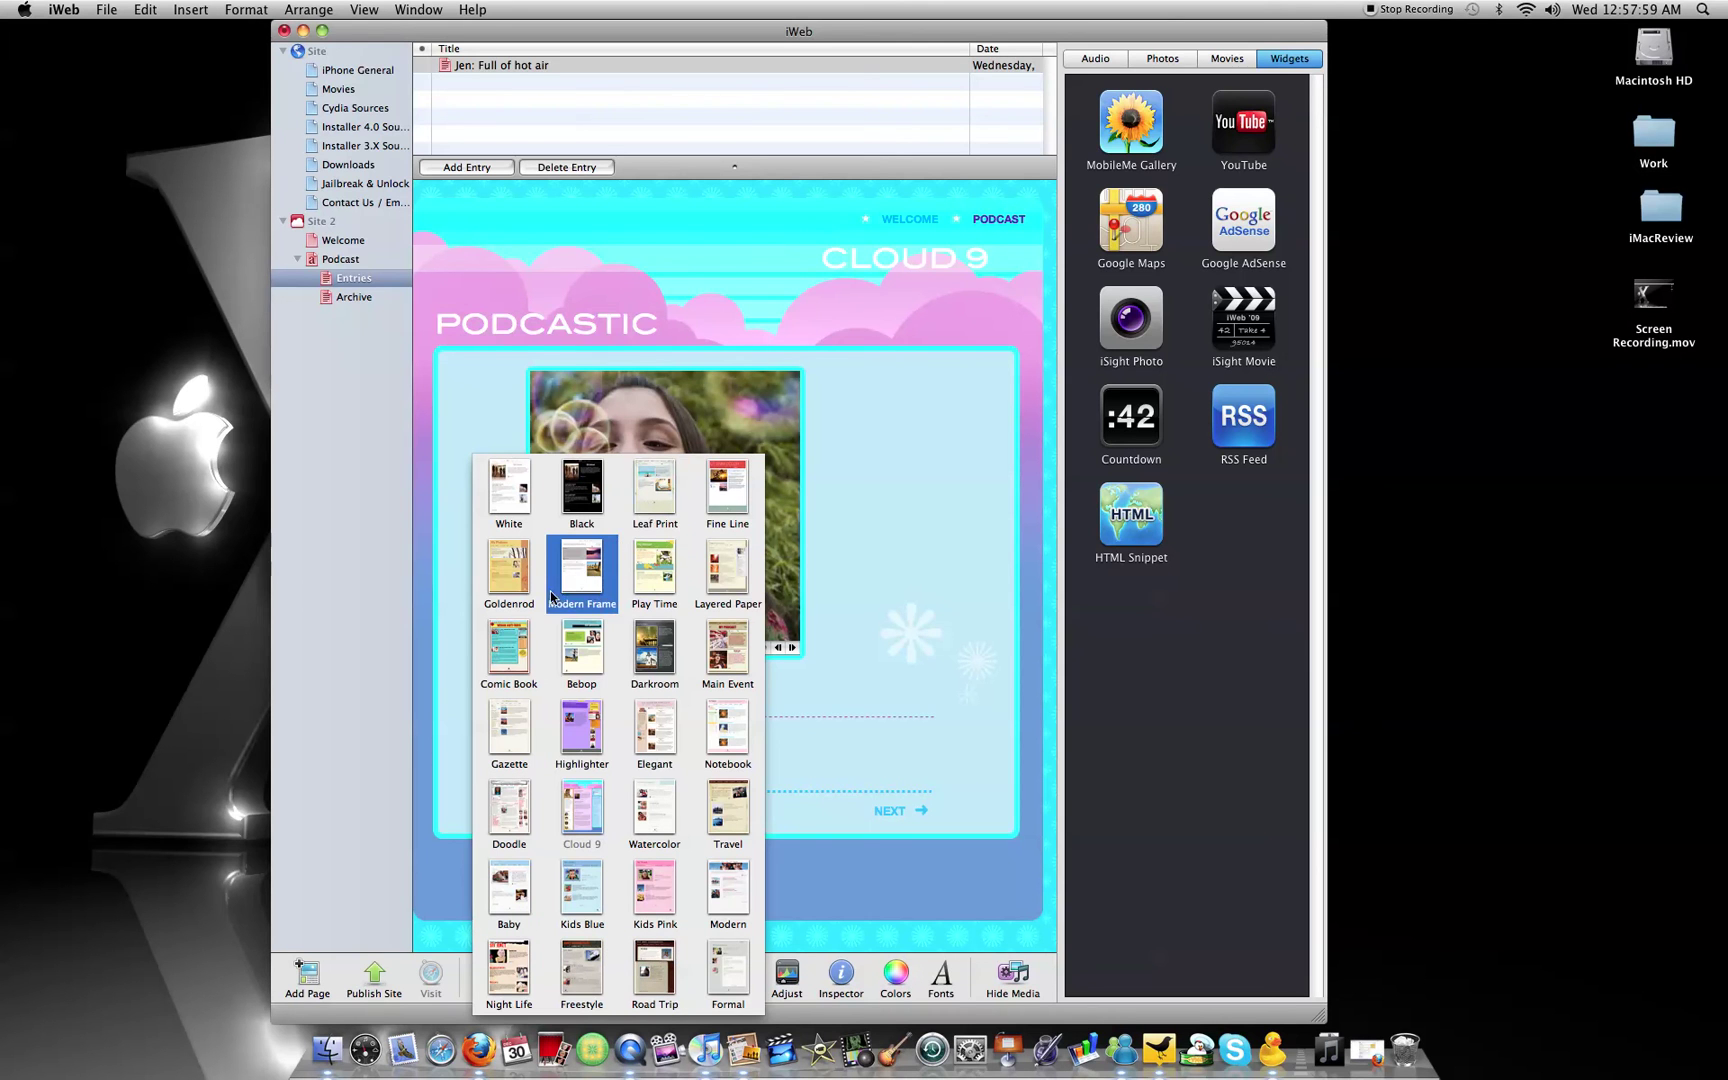
pyautogui.press('Escape')
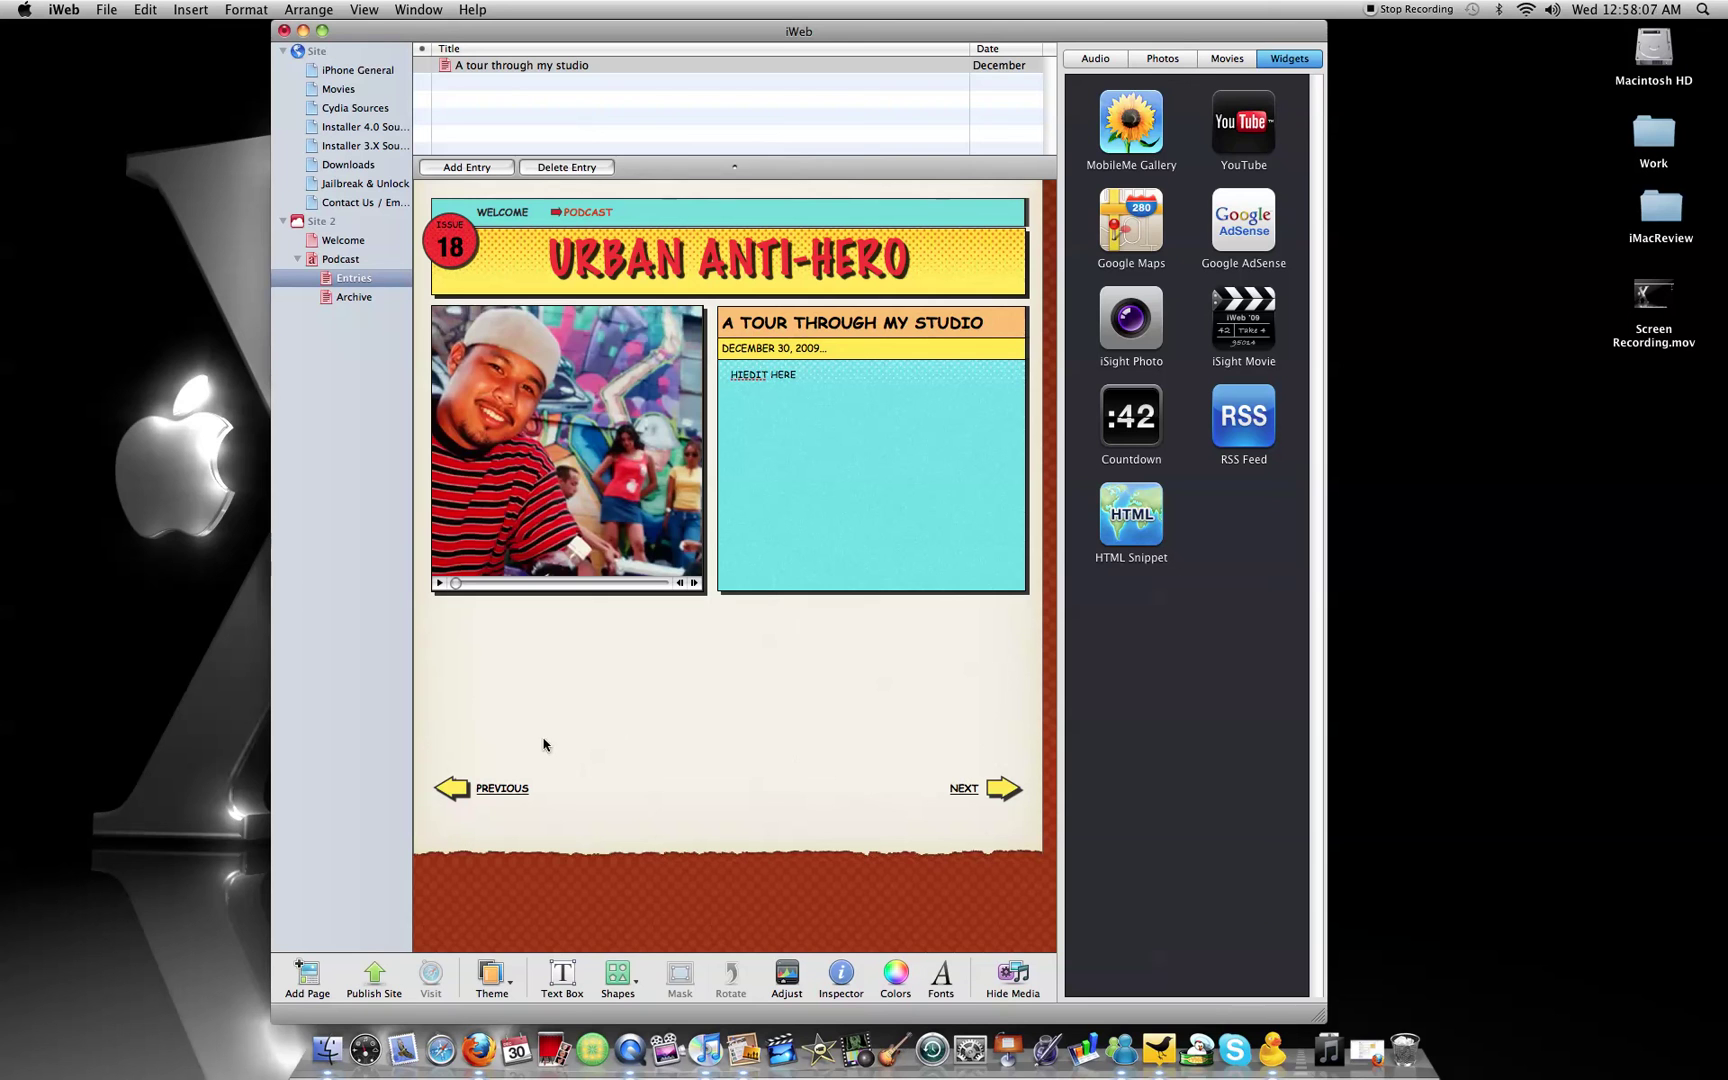
pyautogui.click(480, 978)
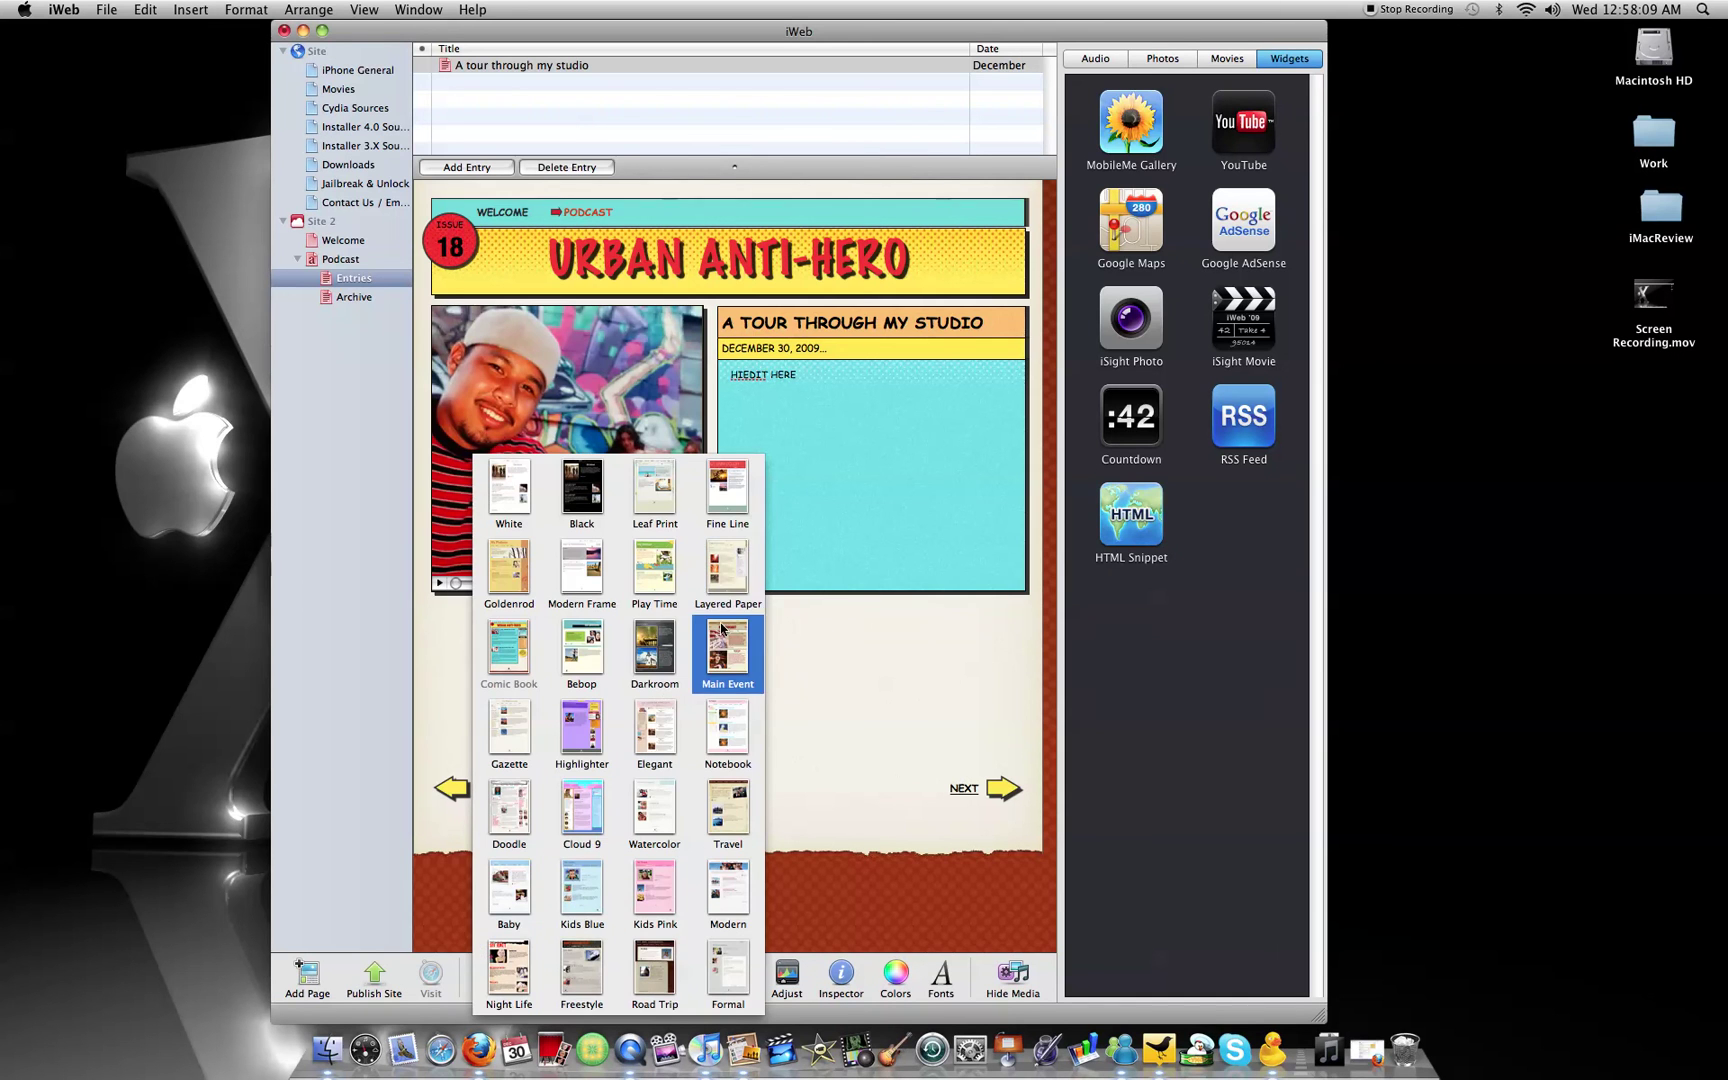
pyautogui.click(846, 586)
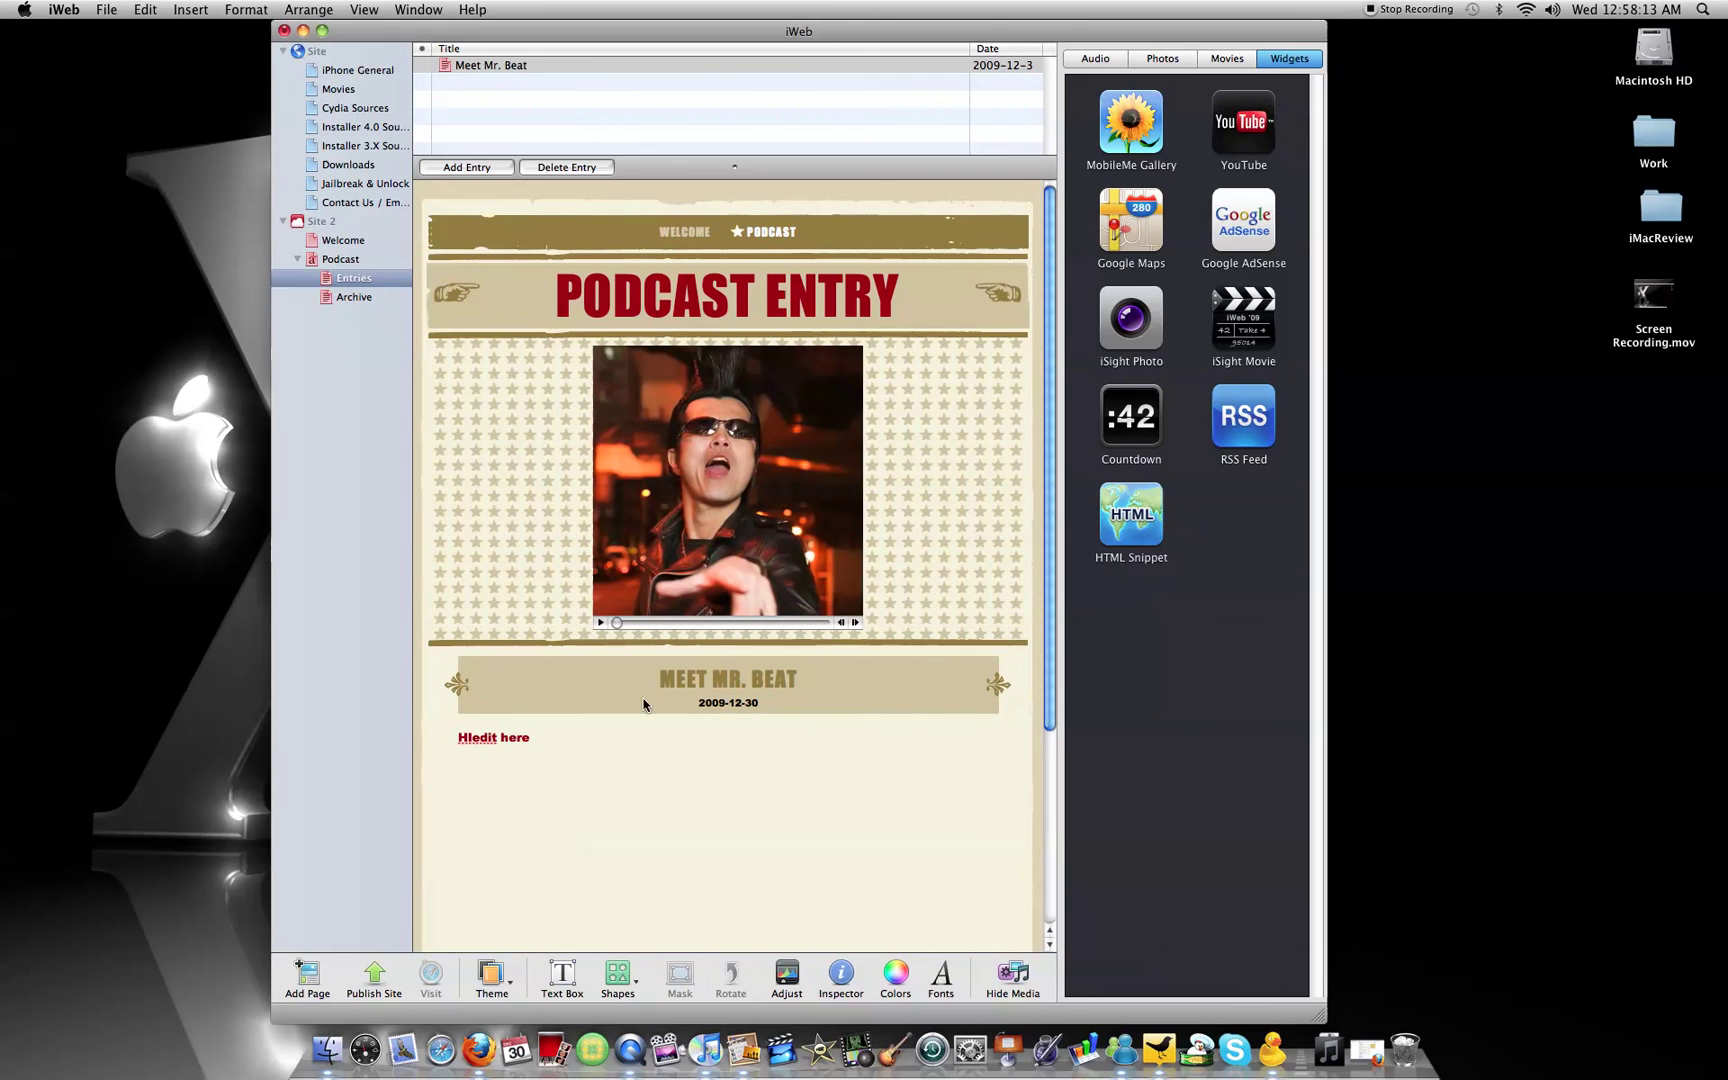
pyautogui.scroll(-3, 692, 805)
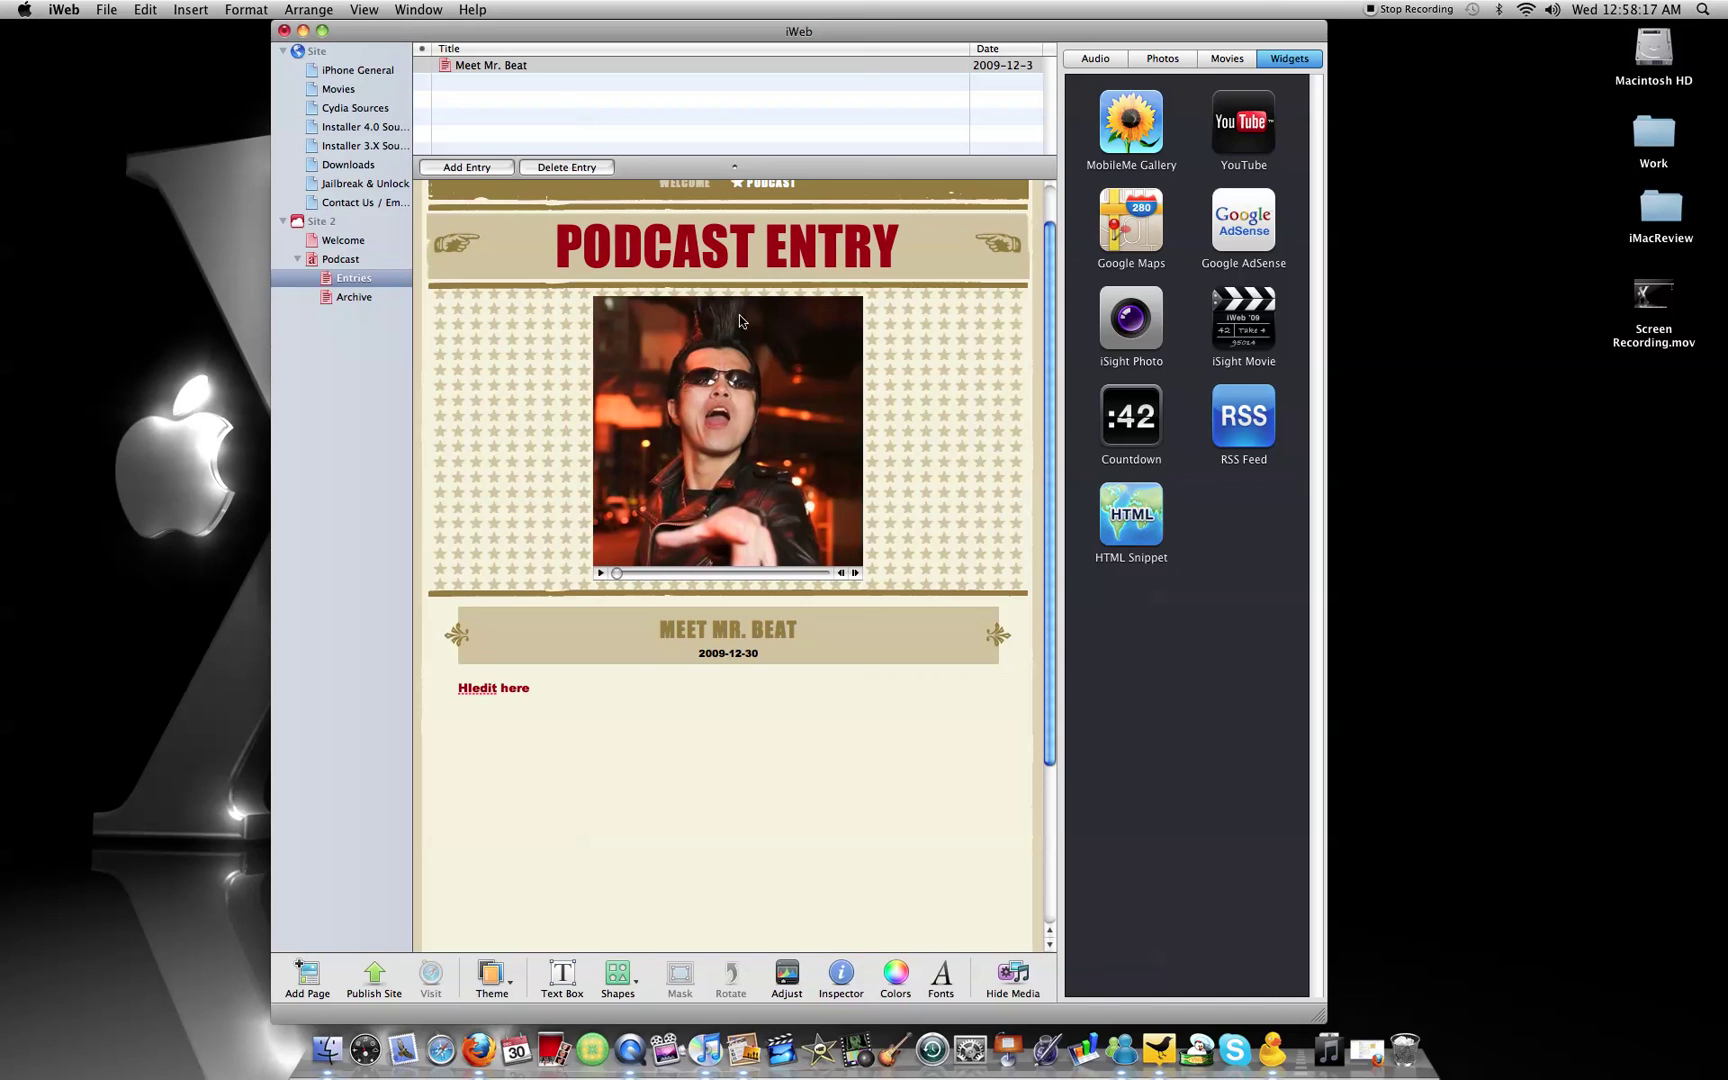
pyautogui.click(309, 9)
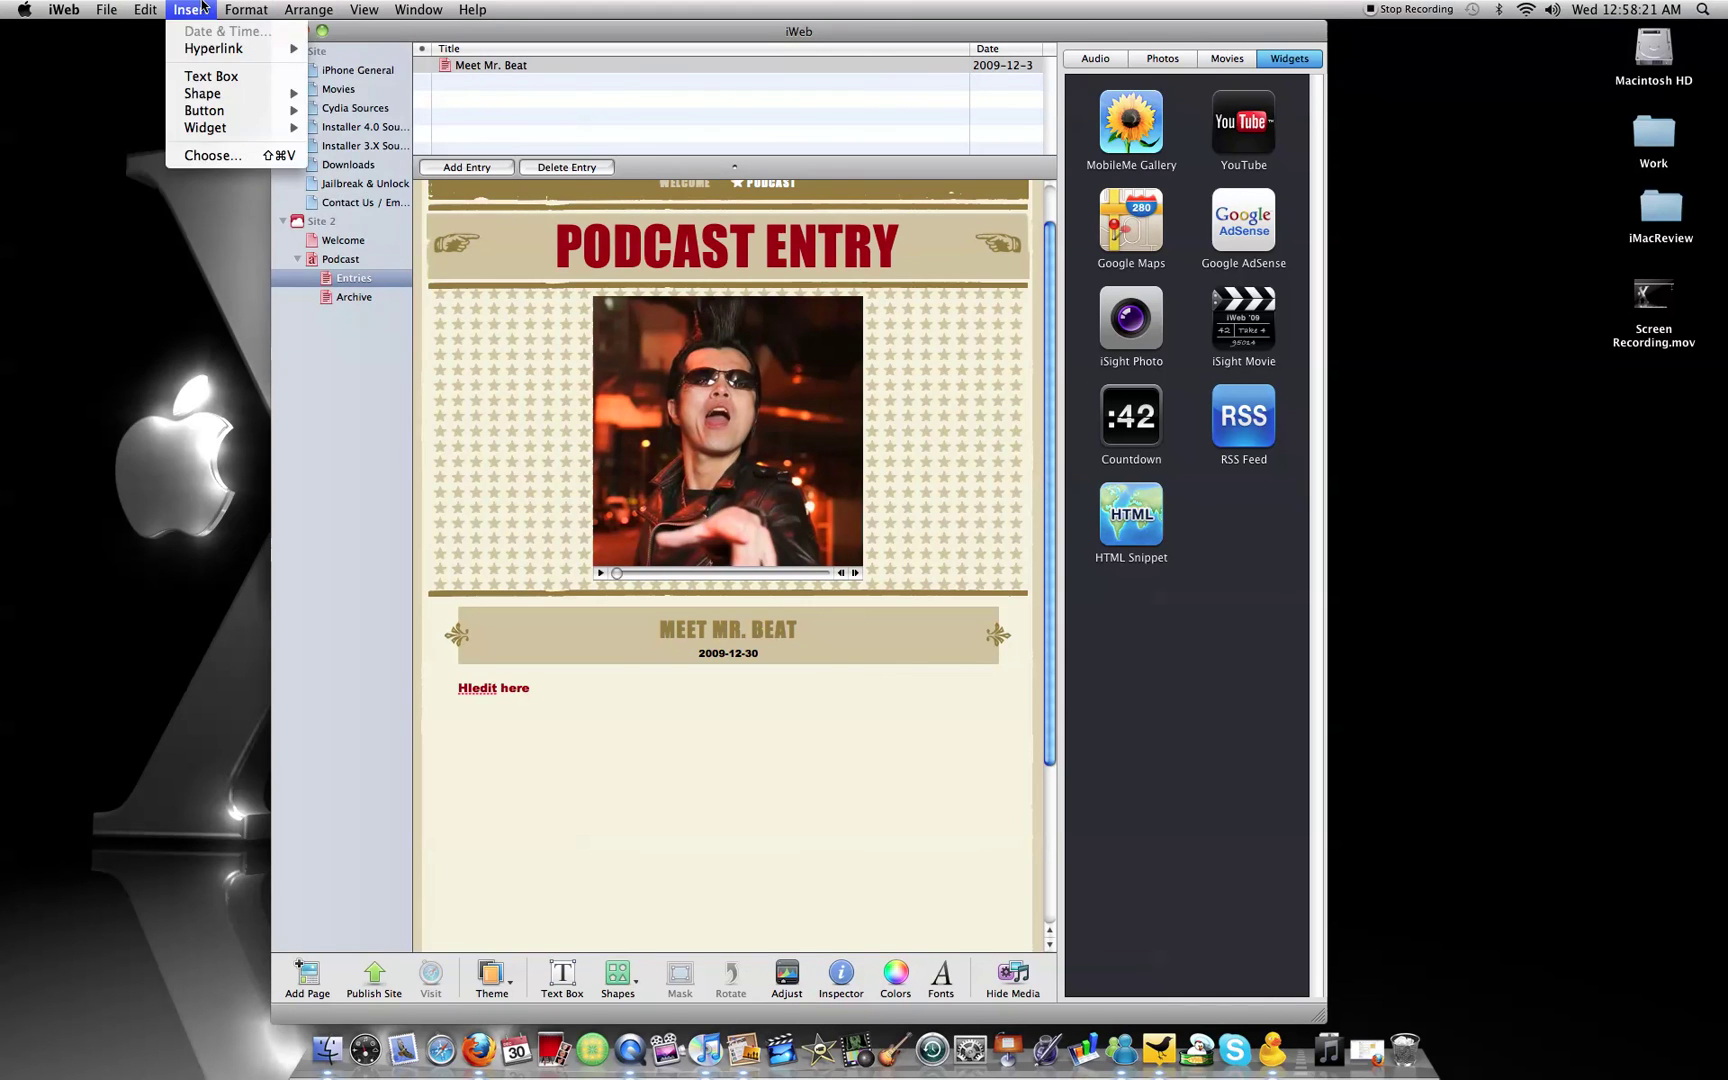
pyautogui.click(722, 885)
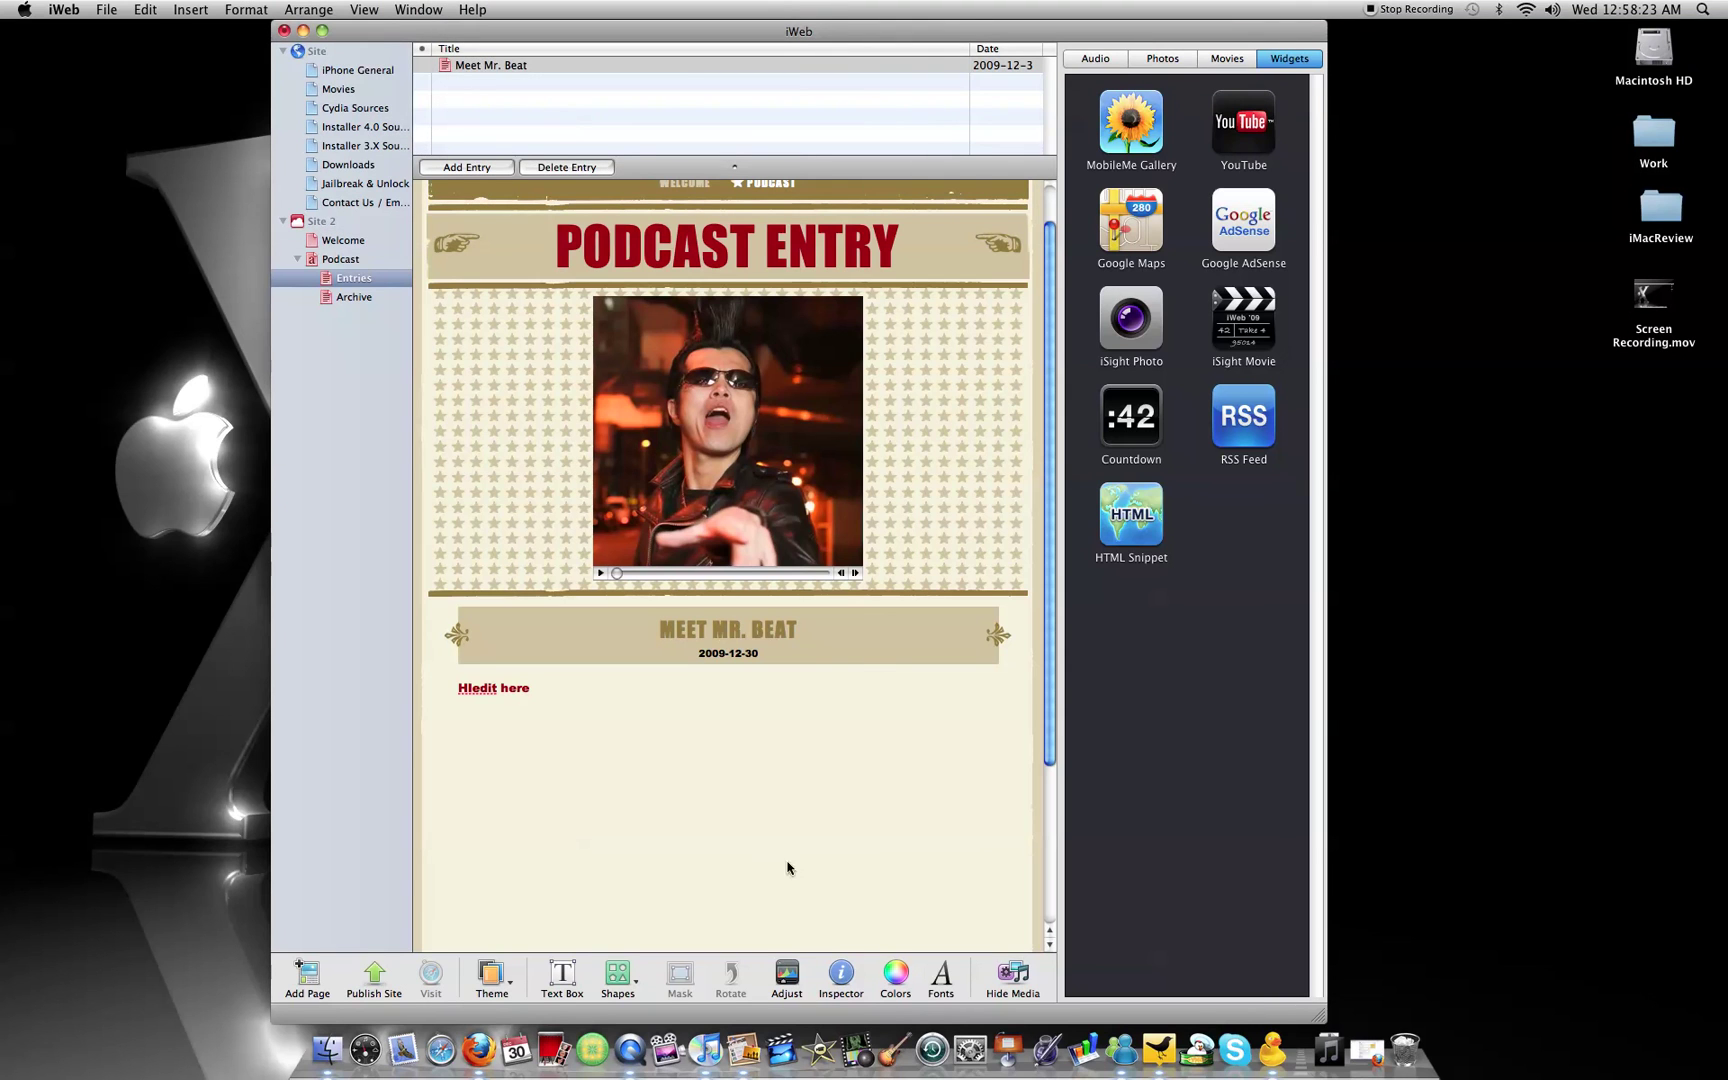